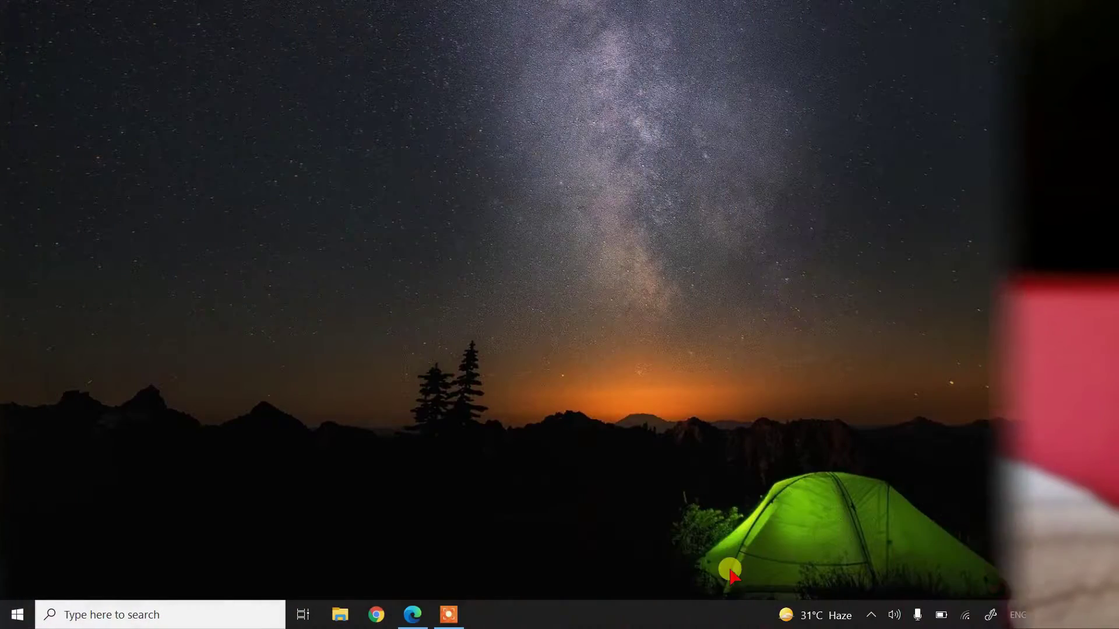
Restore the Edge window showing the new account's Gmail inbox from the taskbar.
click(412, 615)
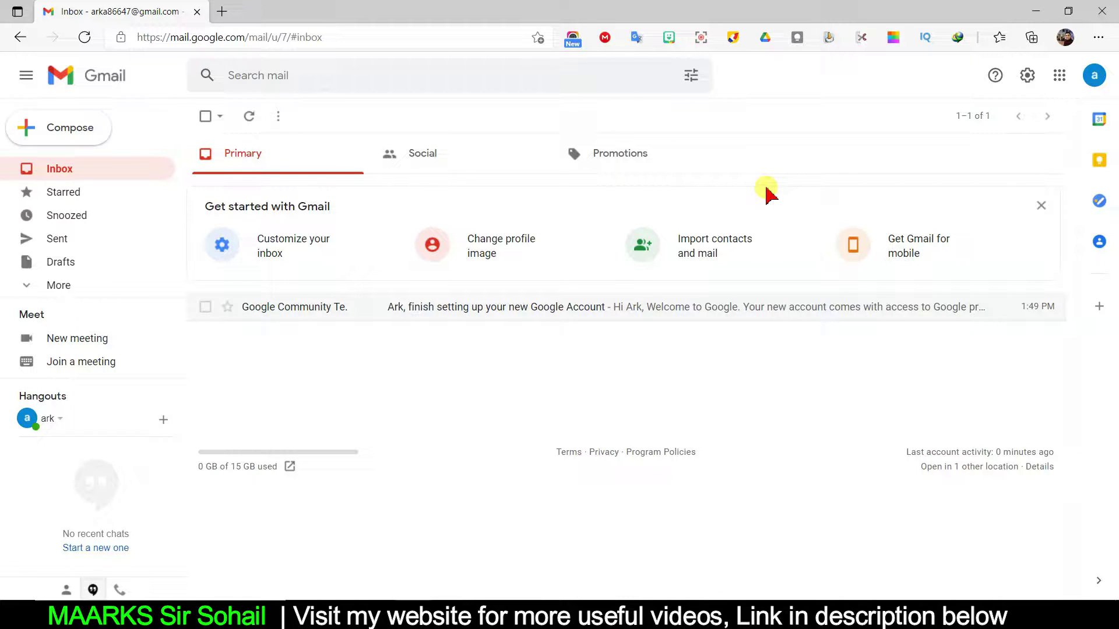
From the Gmail profile avatar, open 'Manage your Google Account' in a new tab.
click(1094, 82)
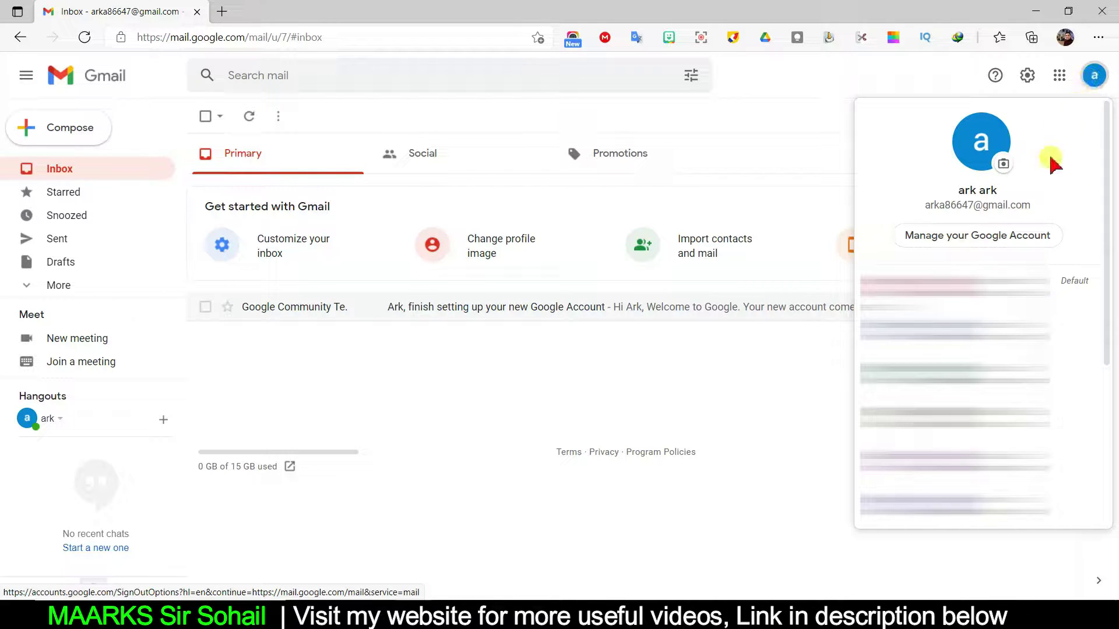
click(996, 237)
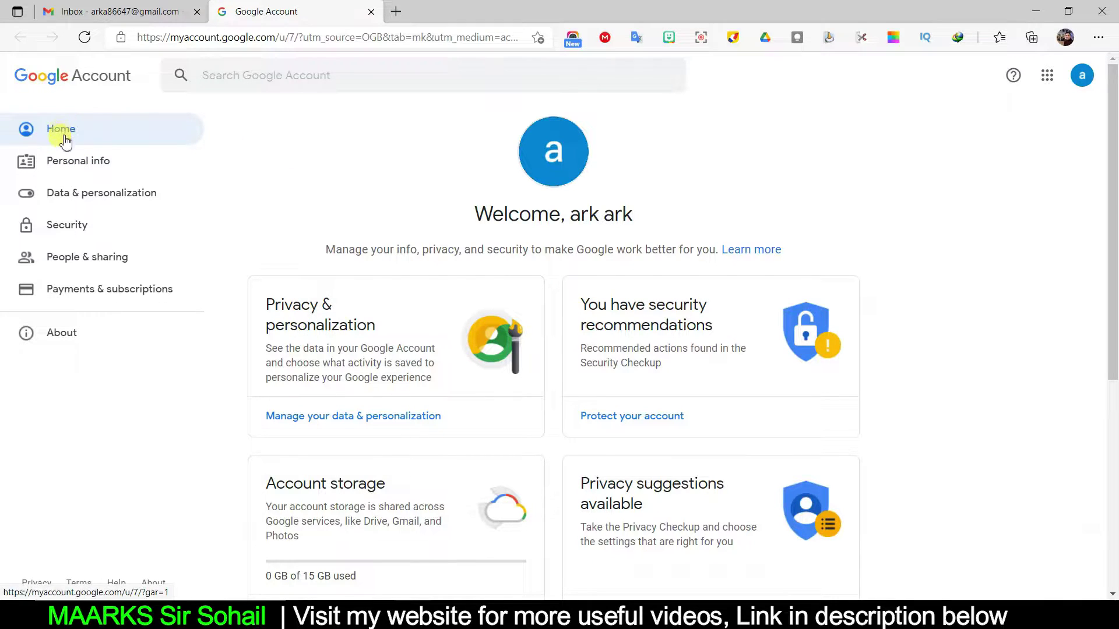
In Personal info > Birthday, replace year 2000 with 2010, save, and confirm age 11.
click(66, 168)
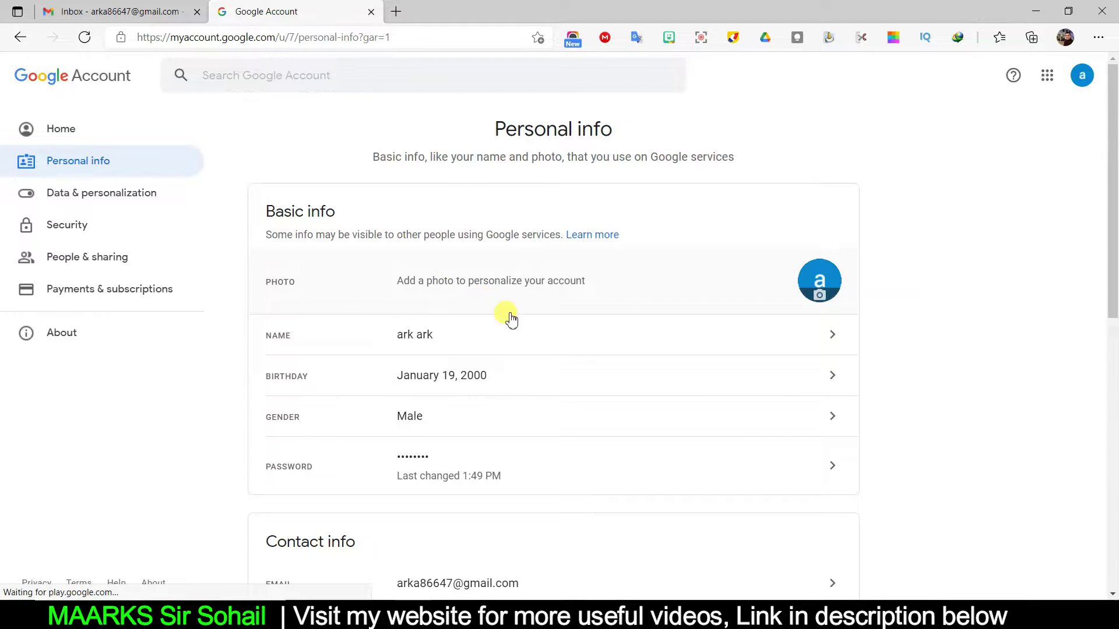
scroll(776, 439, down, 1)
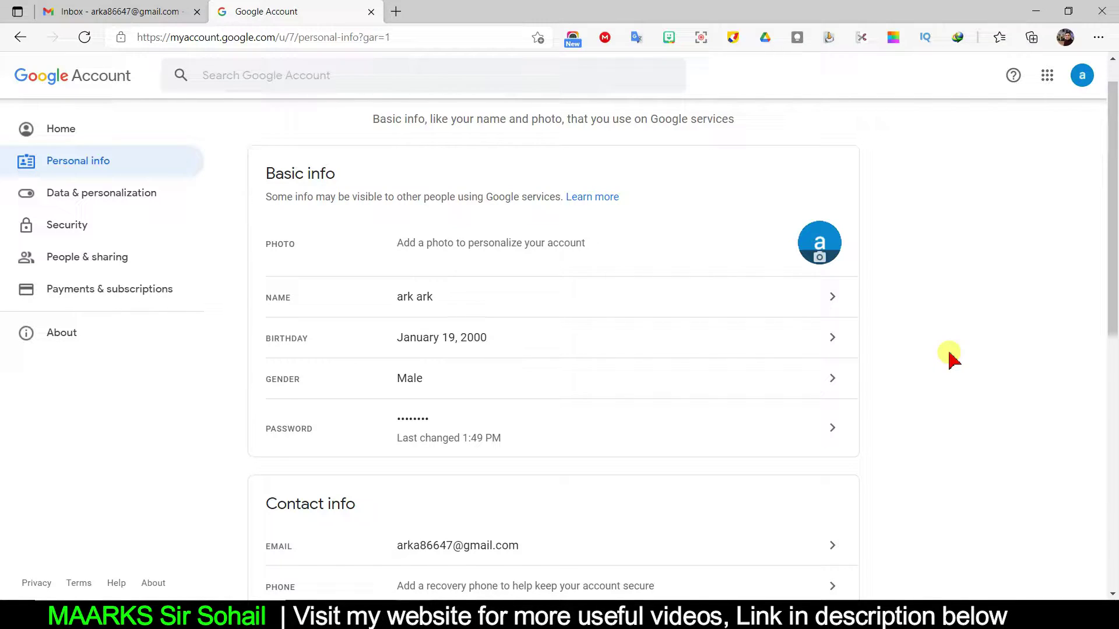
click(794, 333)
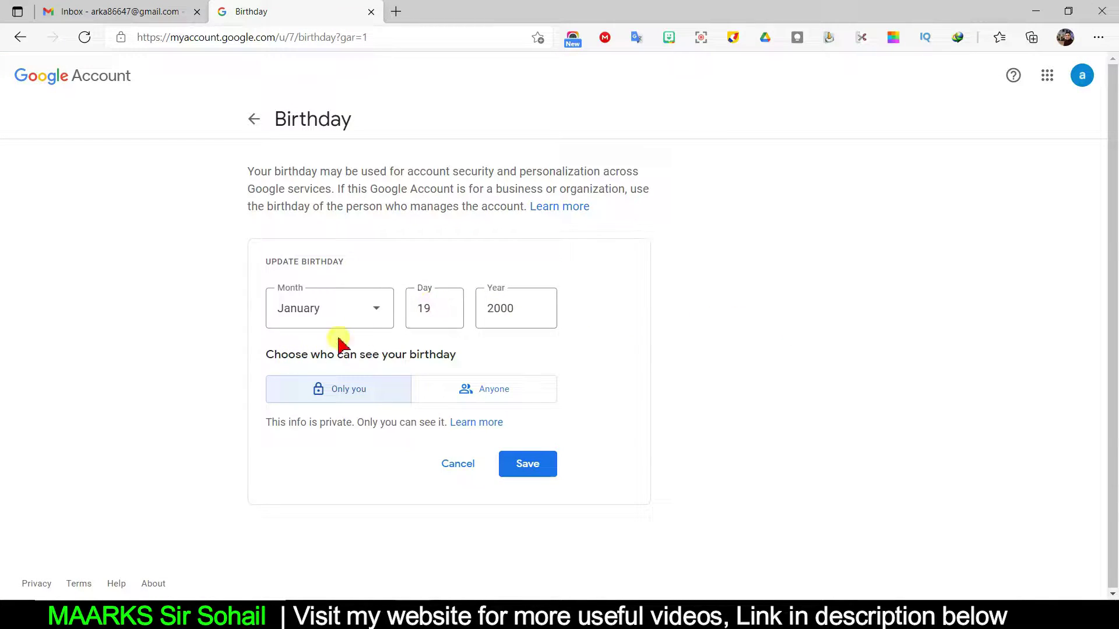
drag(522, 309, 479, 319)
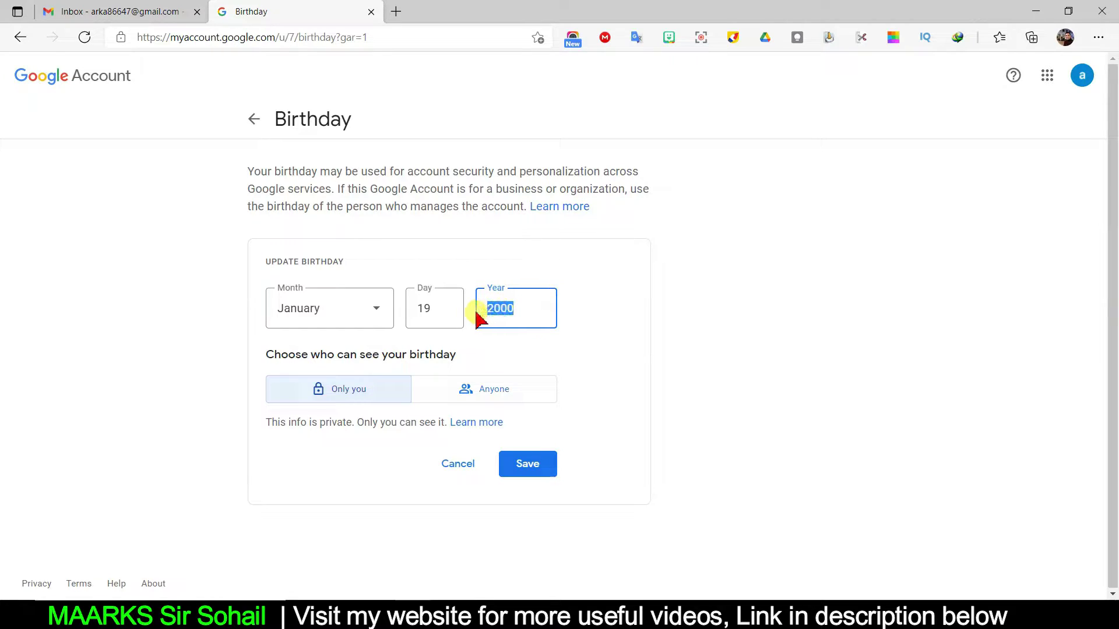
text(2010)
click(531, 466)
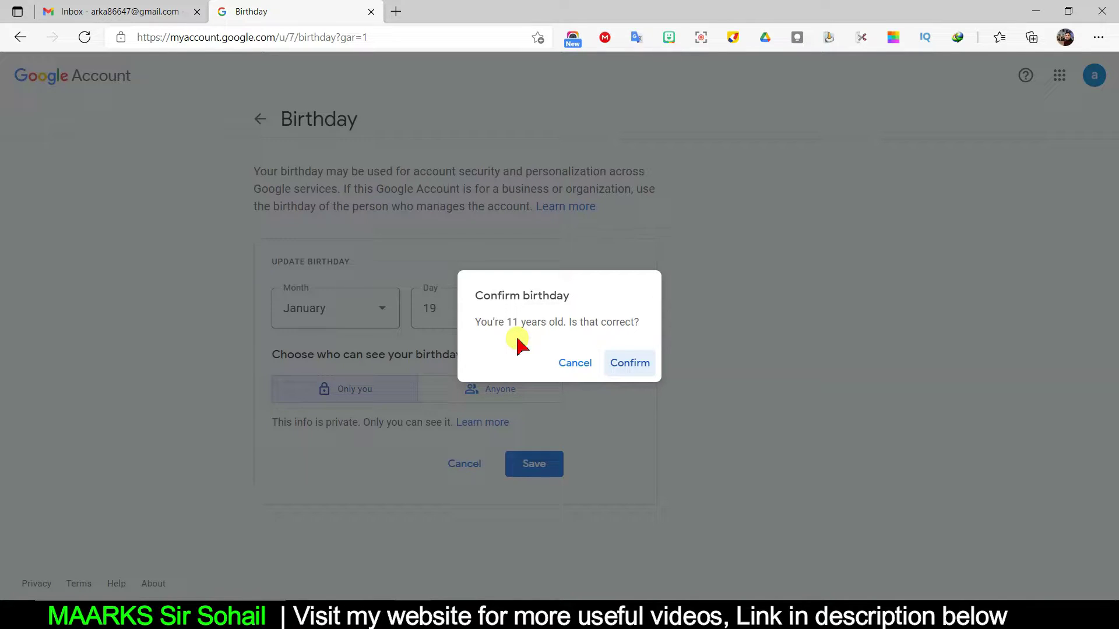
click(644, 367)
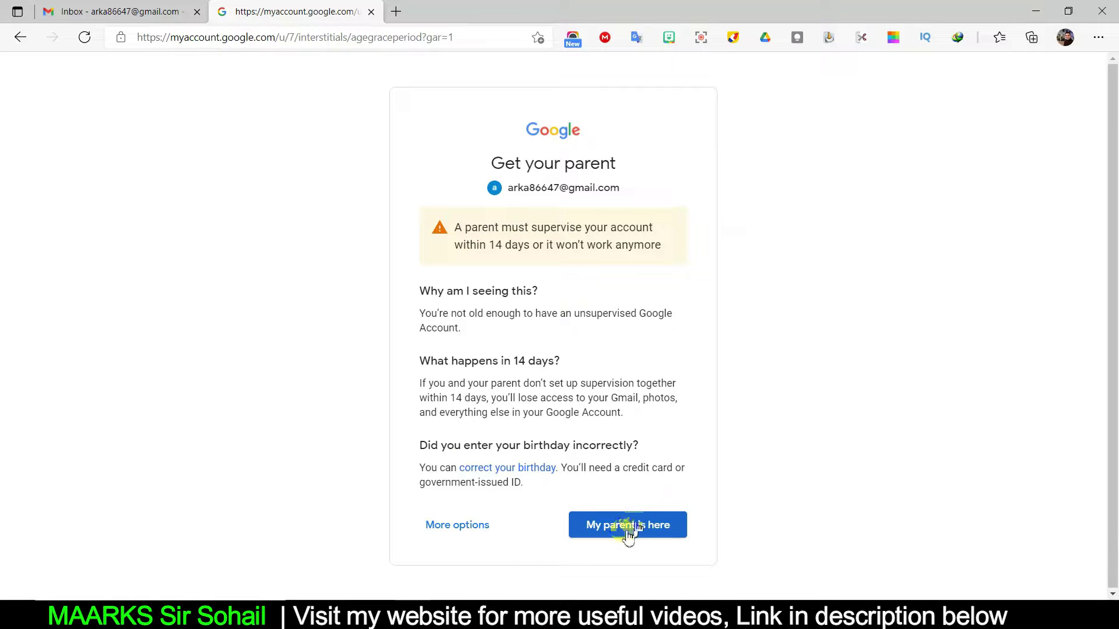
Under More options, choose 'Correct my birthday' and continue to the date-of-birth form.
click(431, 534)
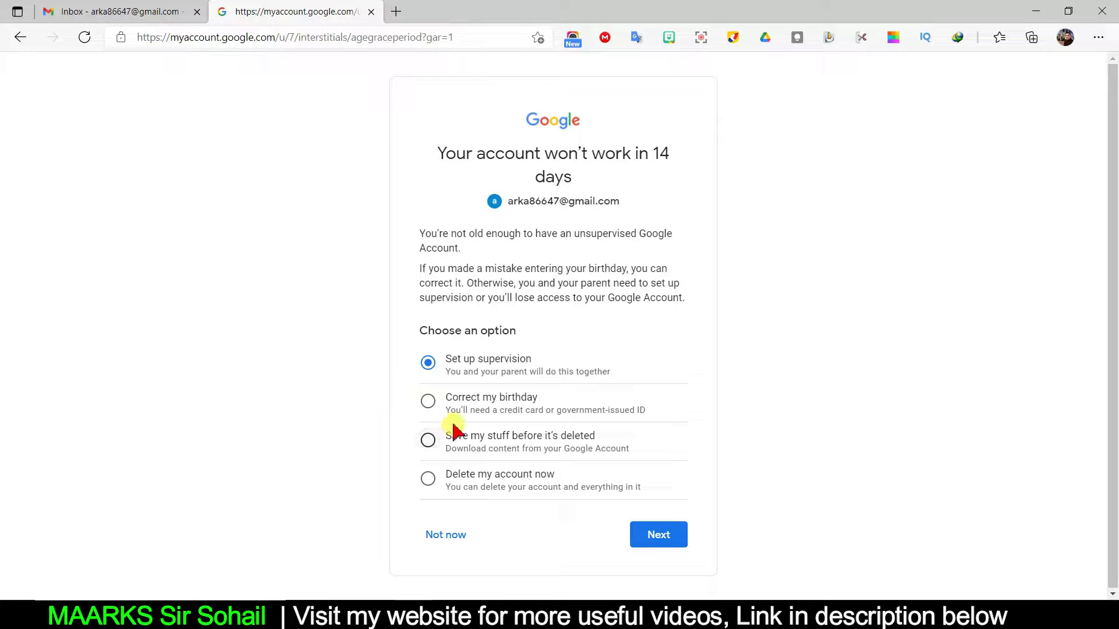
click(489, 407)
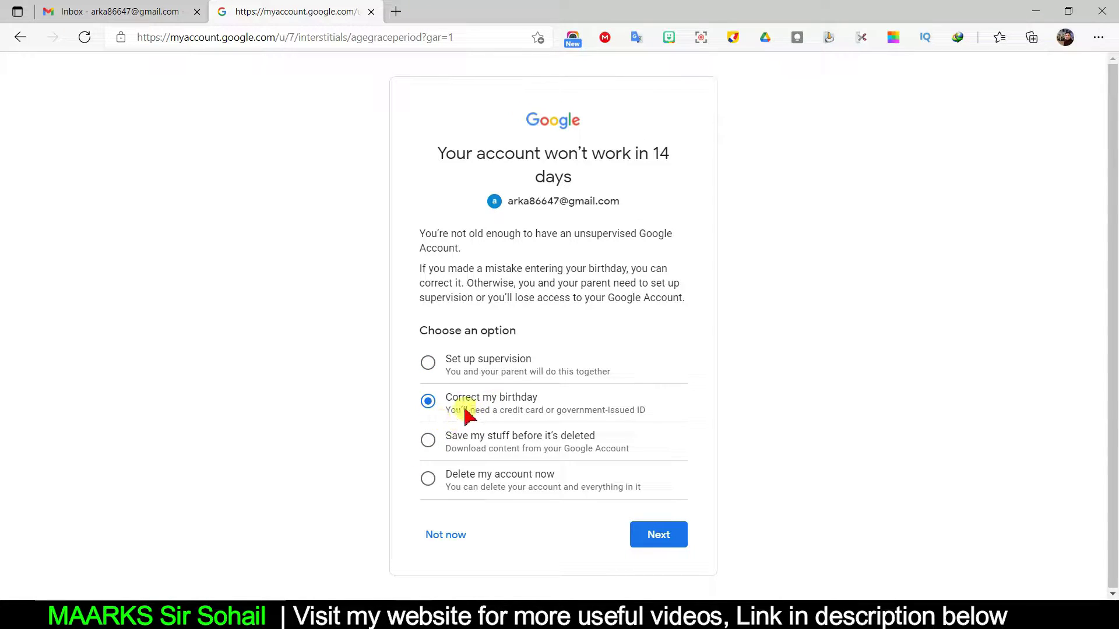
click(672, 535)
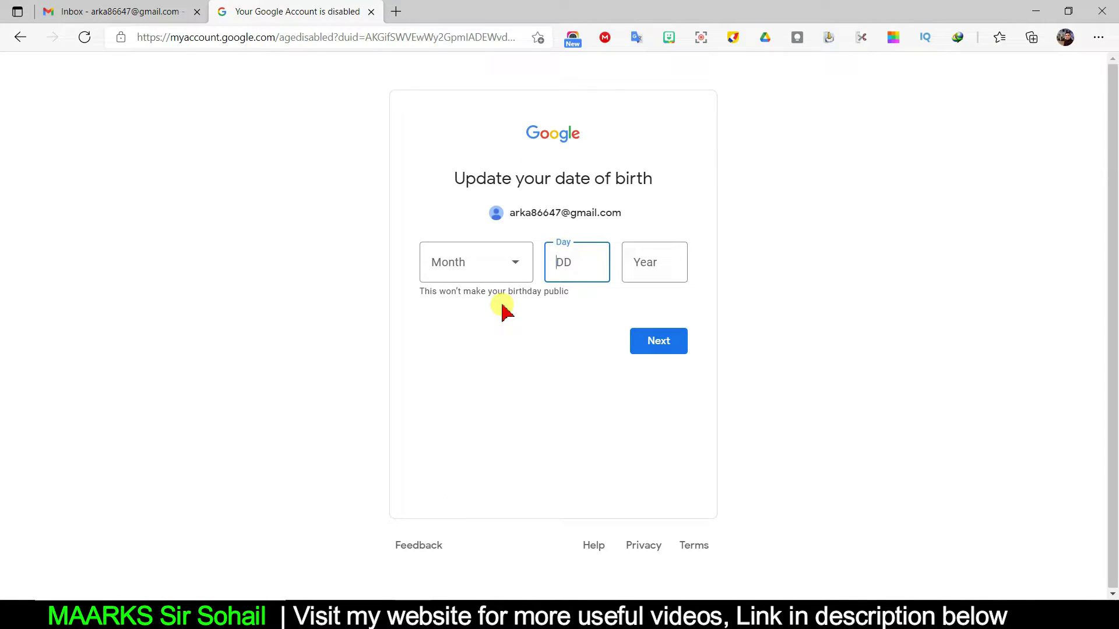
Enter January 19, 2000 as the date of birth and submit it.
click(486, 269)
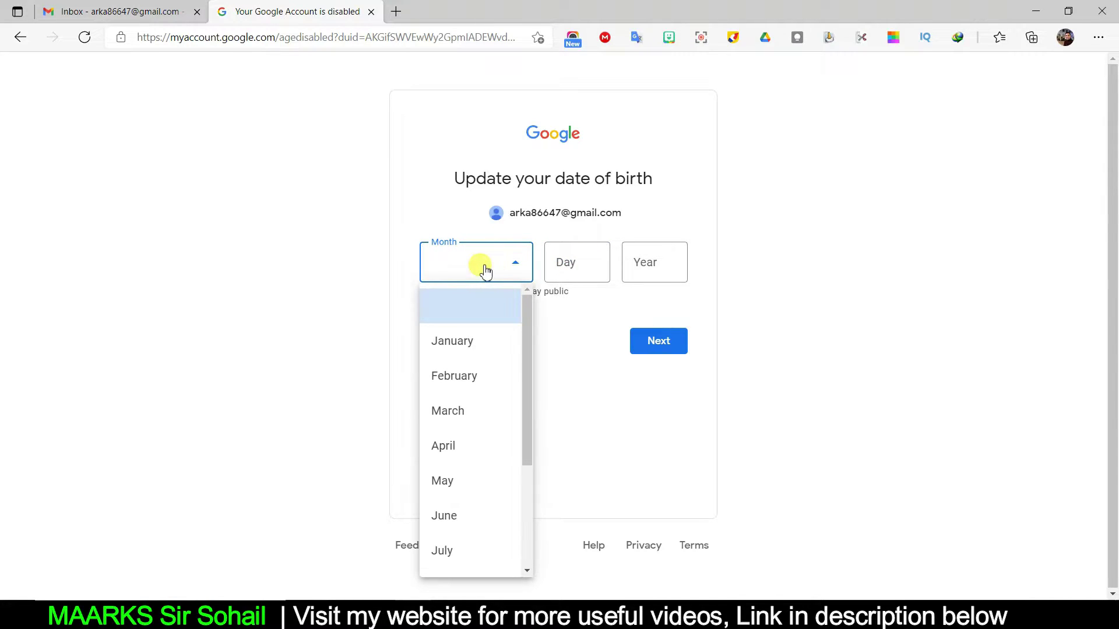
click(477, 344)
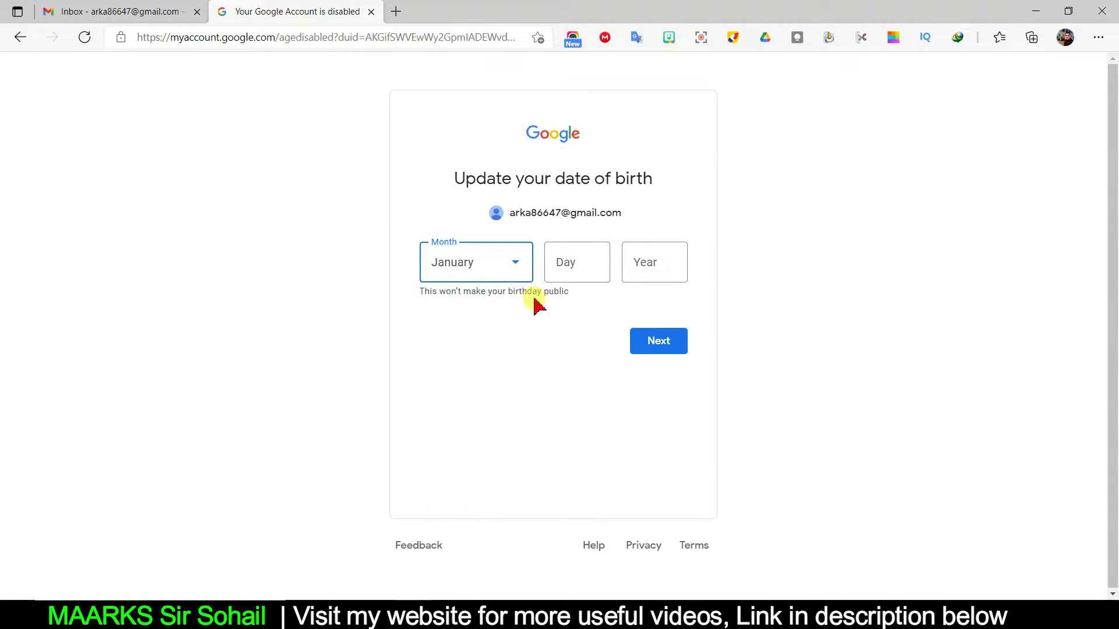
click(562, 271)
text(19)
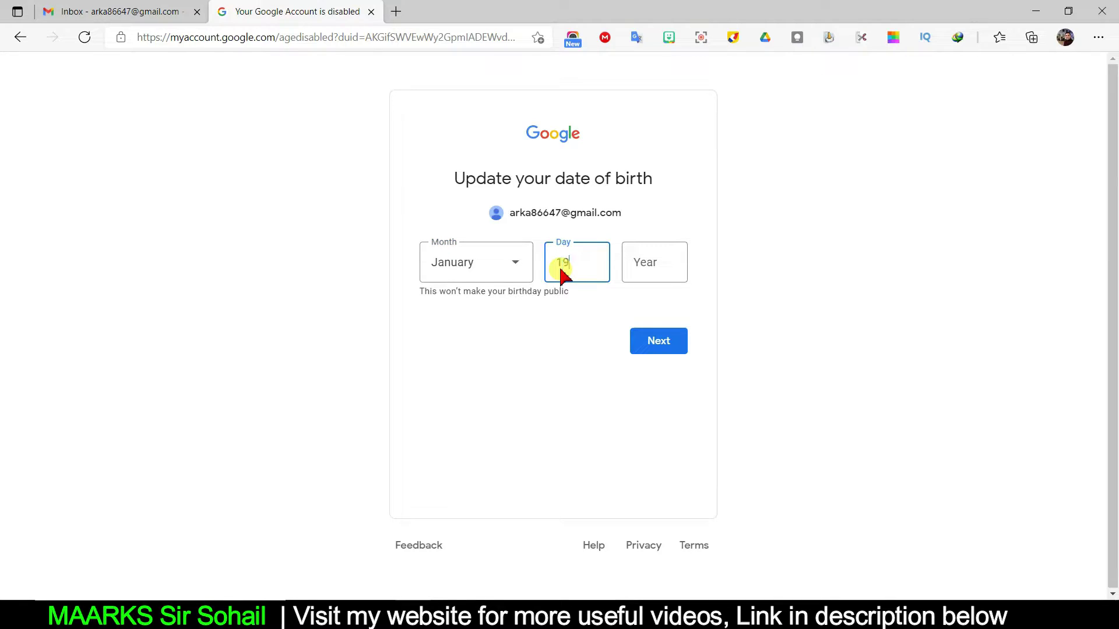
click(663, 264)
text(2000)
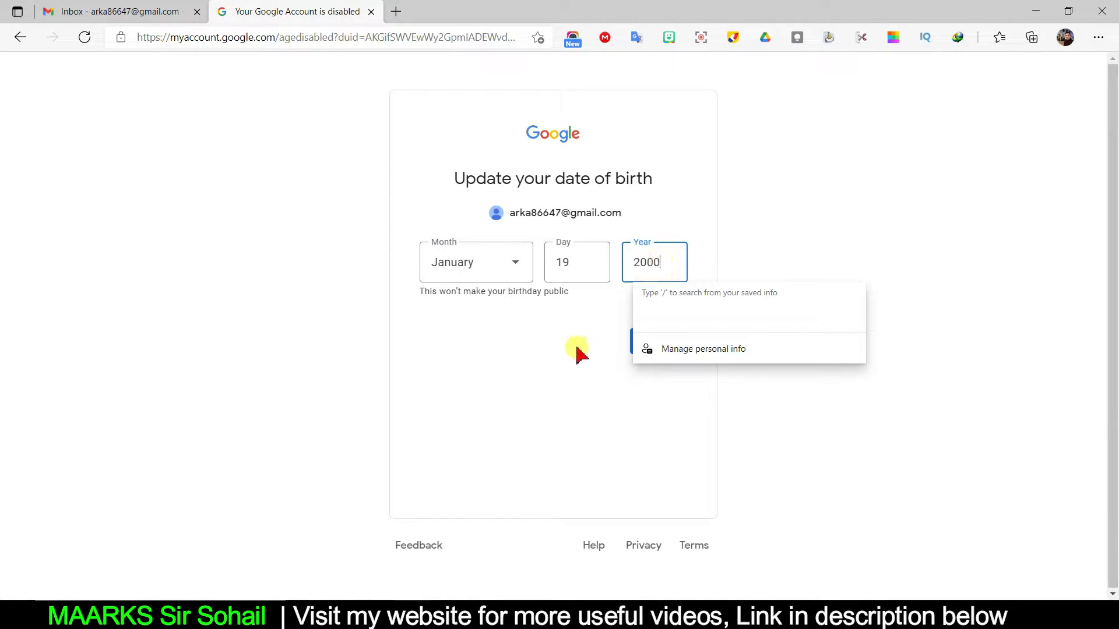
click(575, 346)
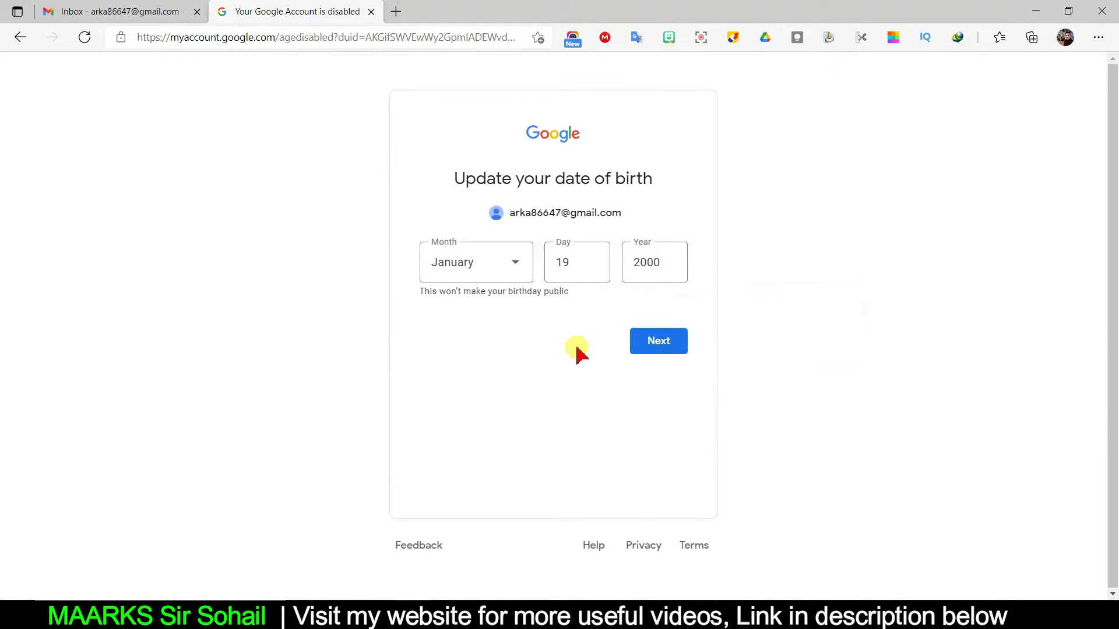
click(656, 352)
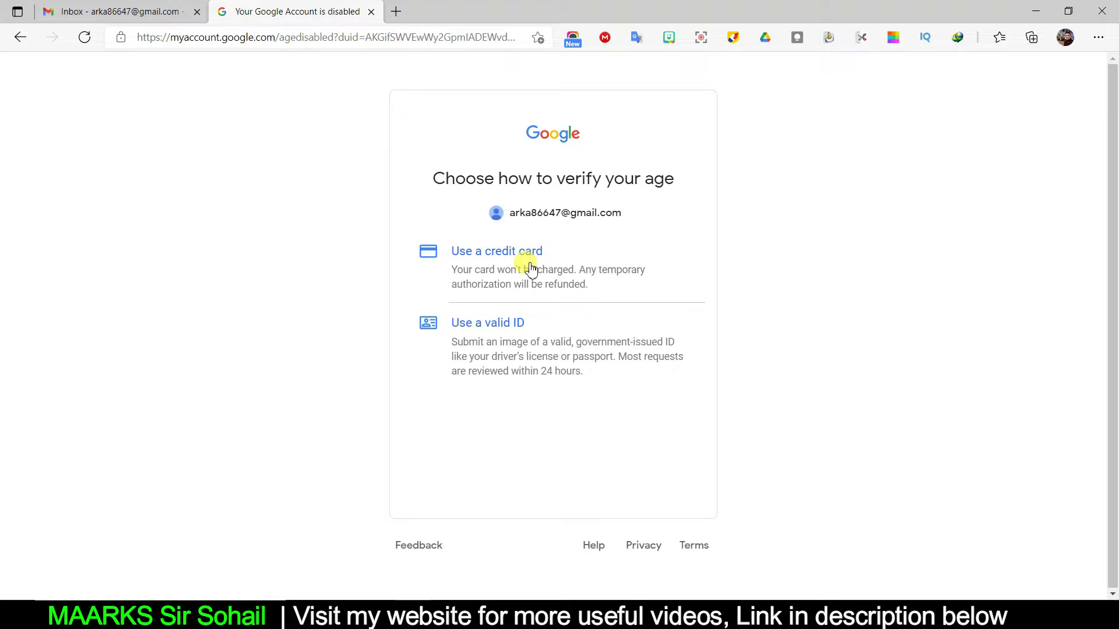
Try 'Use a valid ID', cancel the upload, then go back twice to the Get your parent page.
click(487, 324)
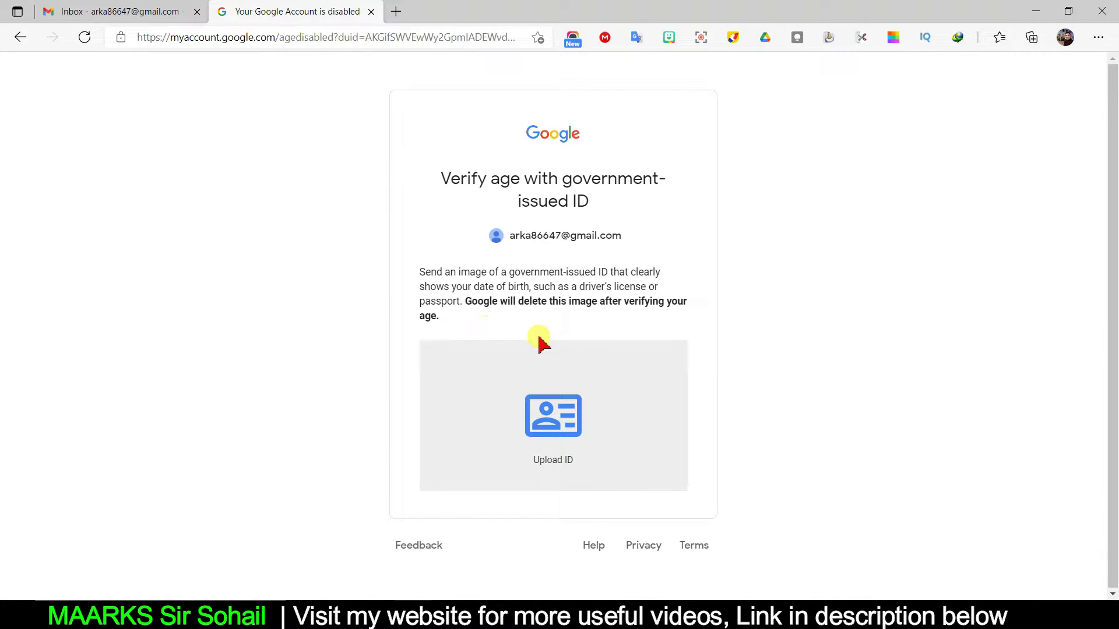
click(564, 463)
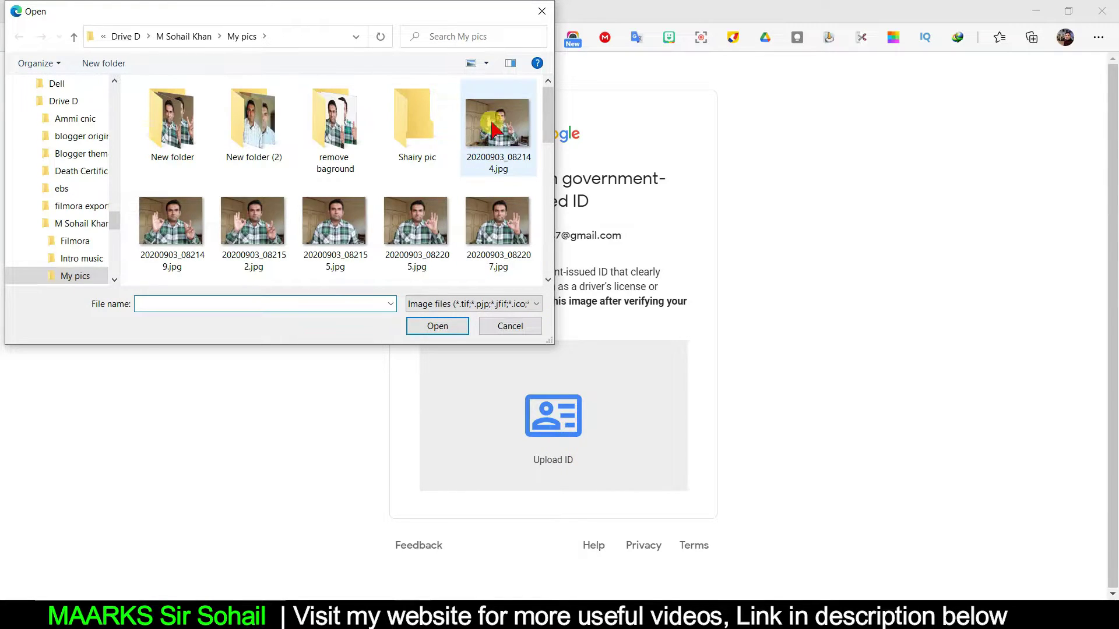
click(542, 13)
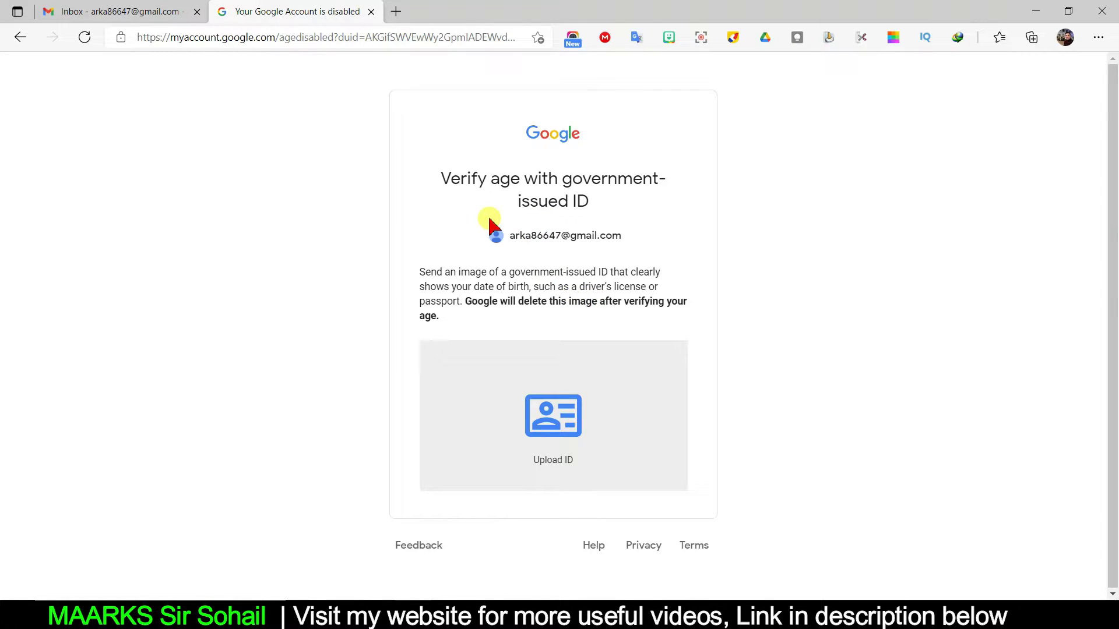
click(21, 38)
click(23, 39)
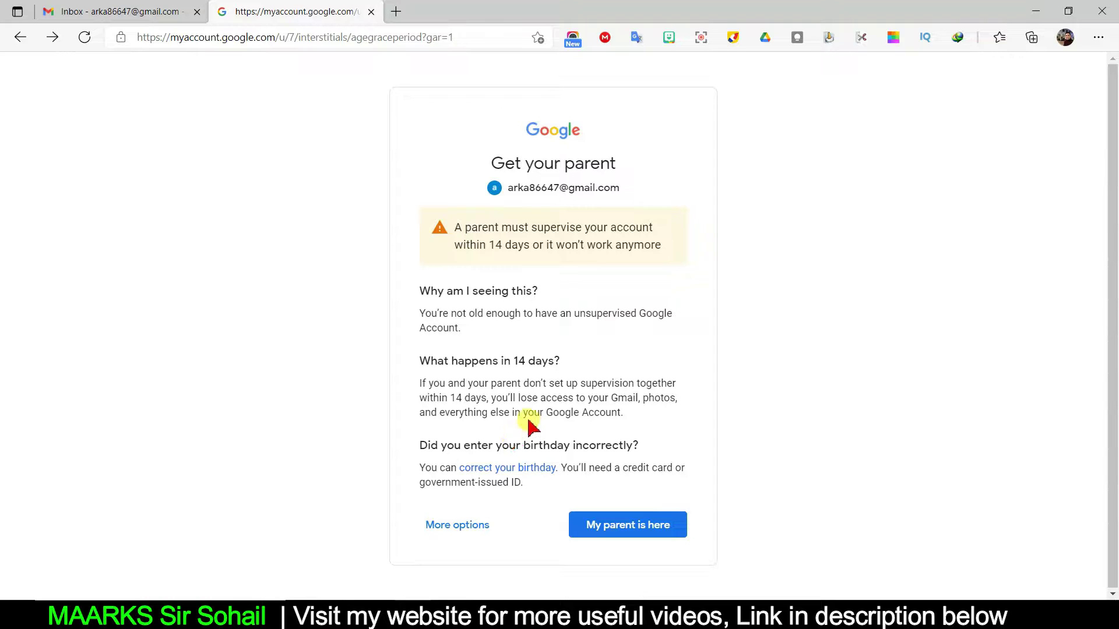
click(456, 526)
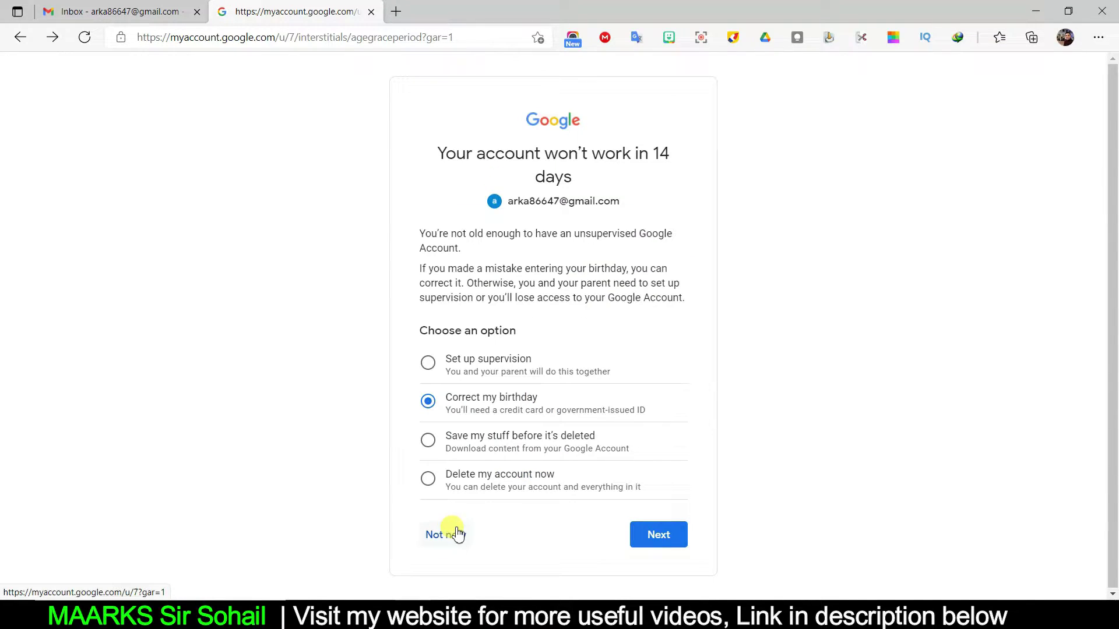
double_click(485, 364)
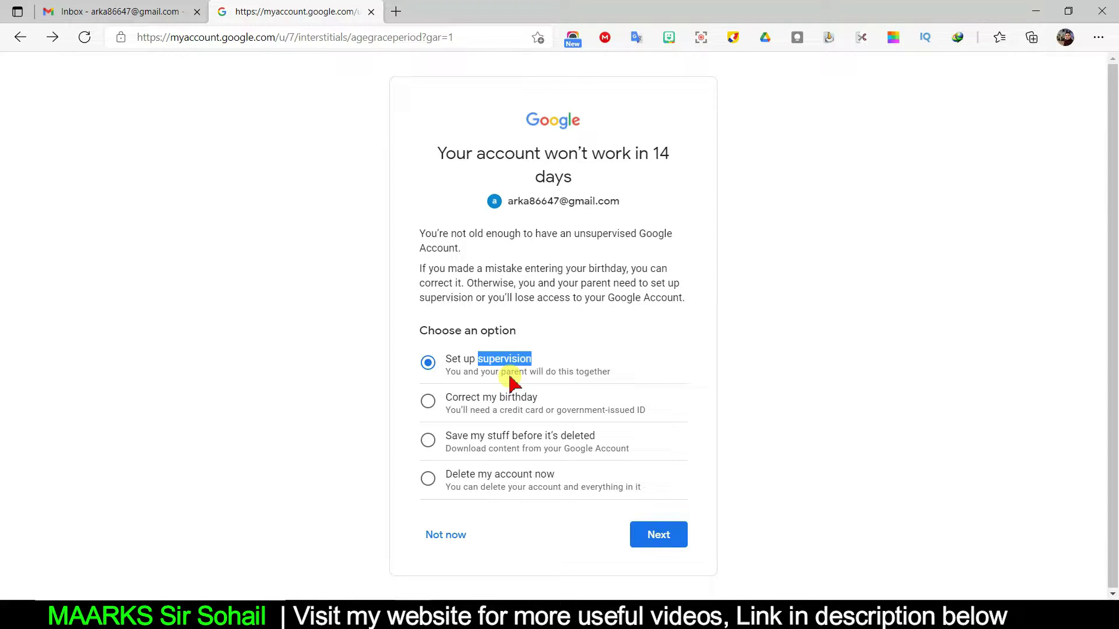
click(496, 366)
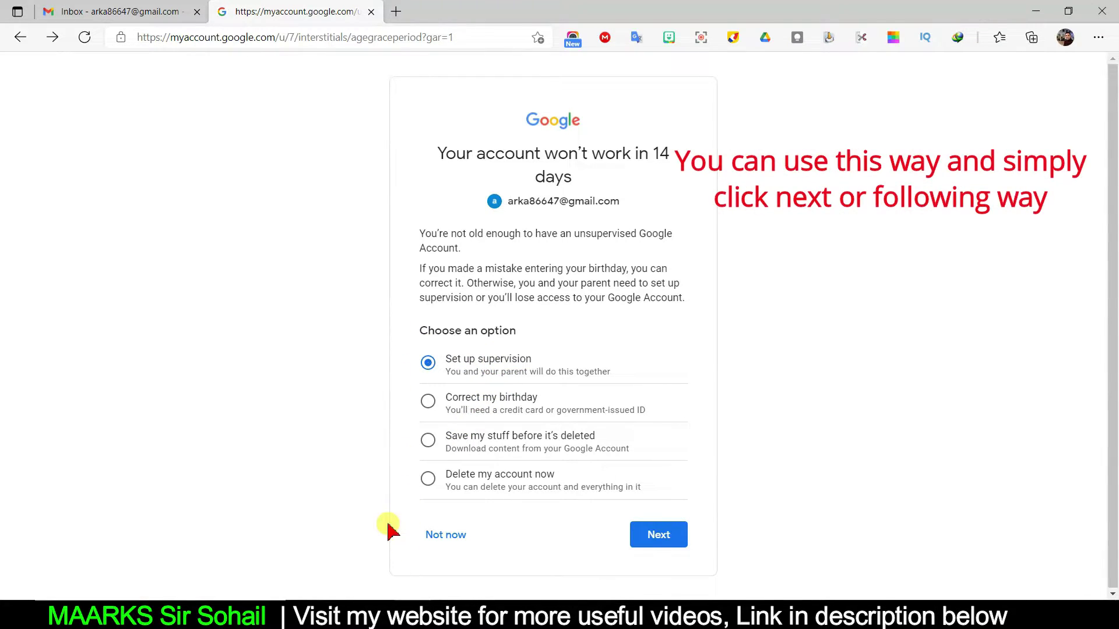
click(12, 47)
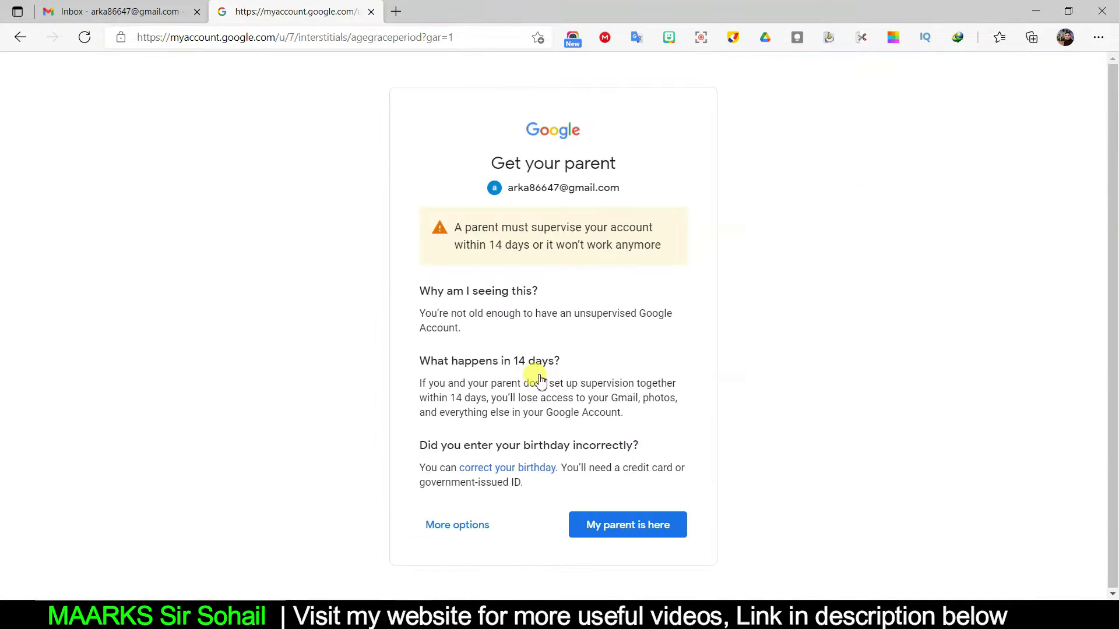
Choose 'My parent is here', then 'Set up supervision', and continue past the overview.
click(624, 531)
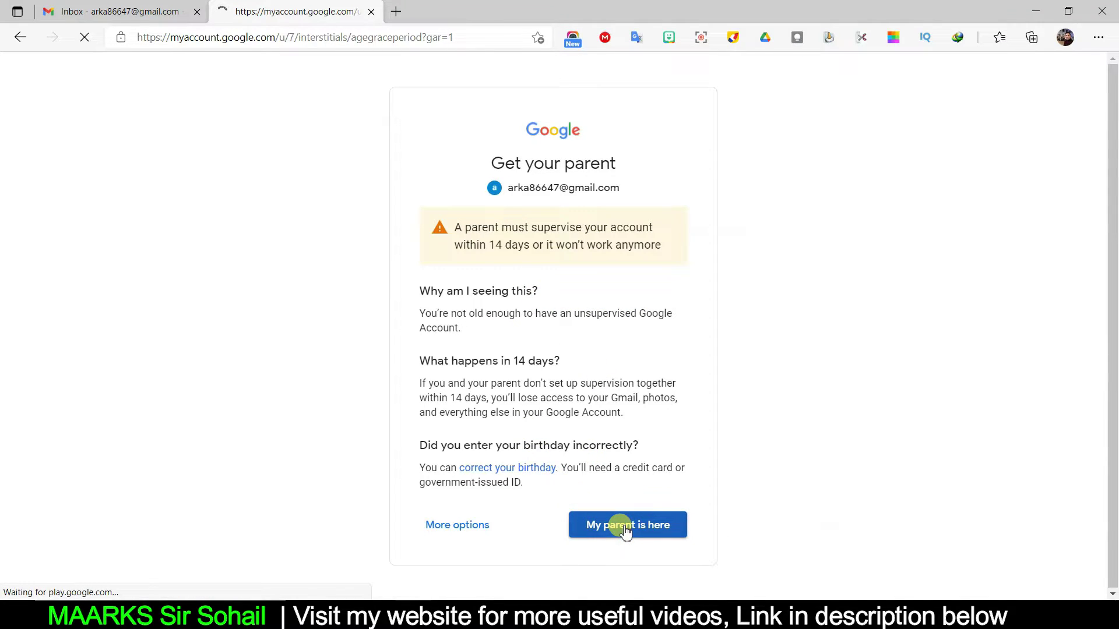
scroll(662, 452, down, 3)
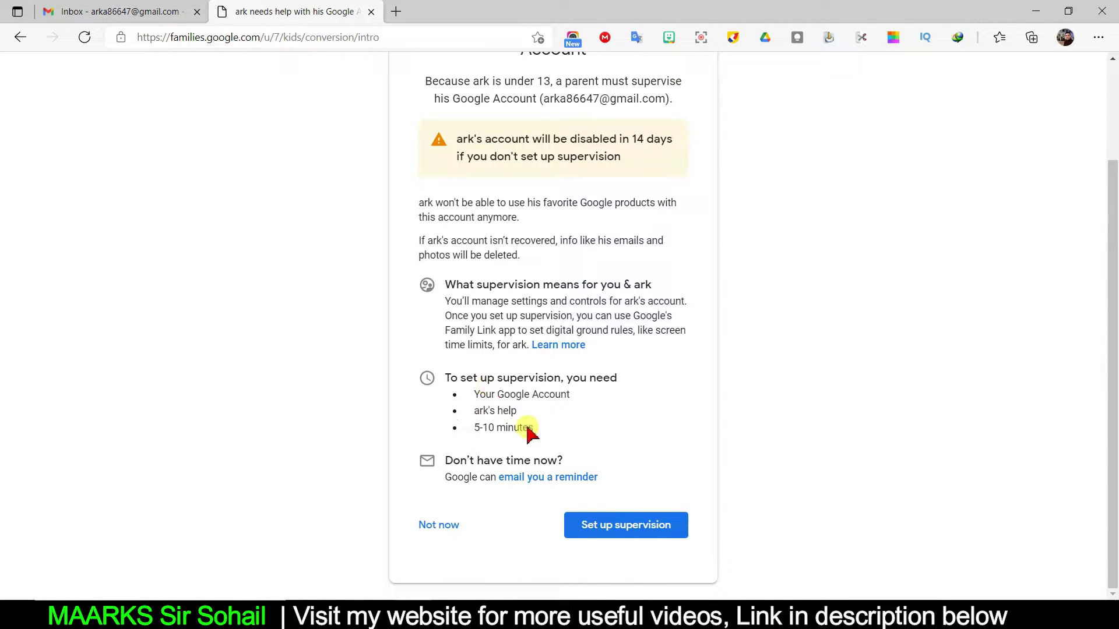
click(607, 540)
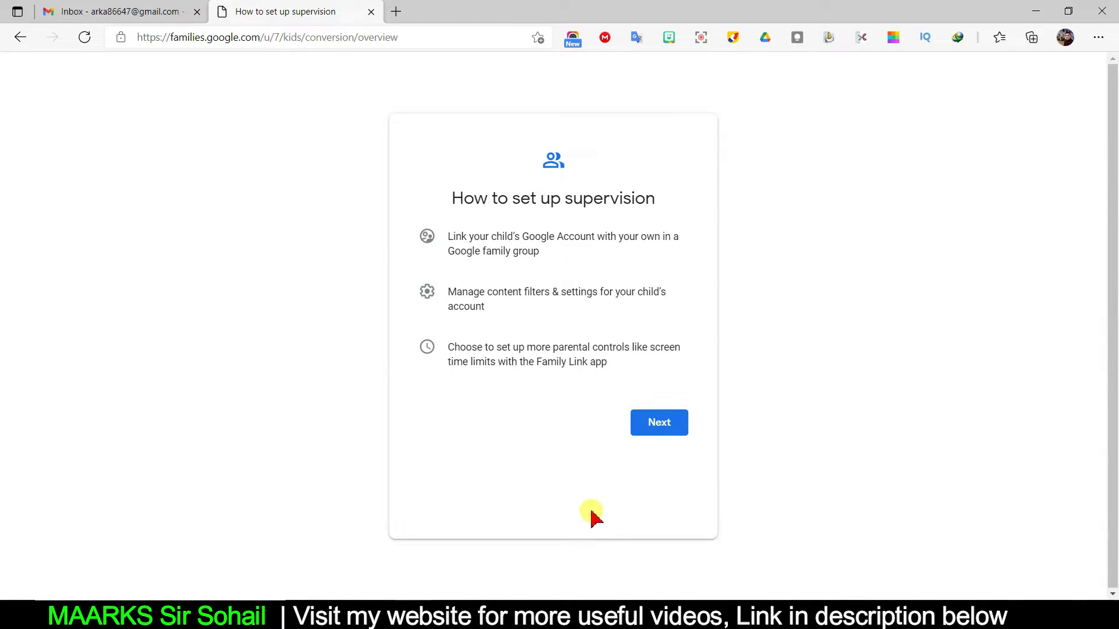
click(646, 430)
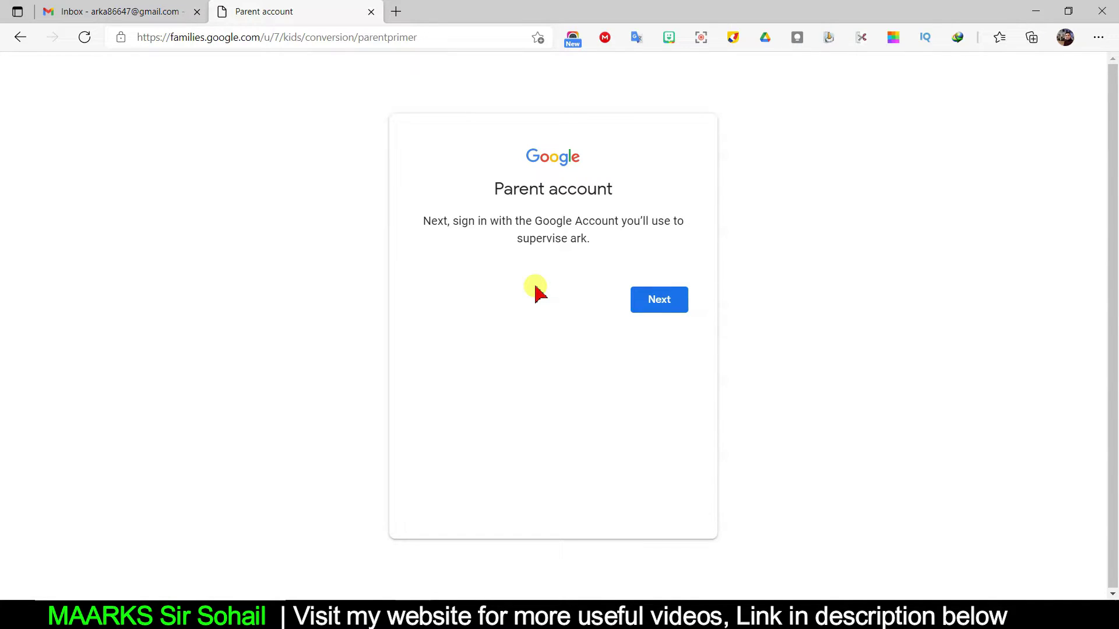
Sign in as the parent using the saved email address and the parent's password.
click(653, 311)
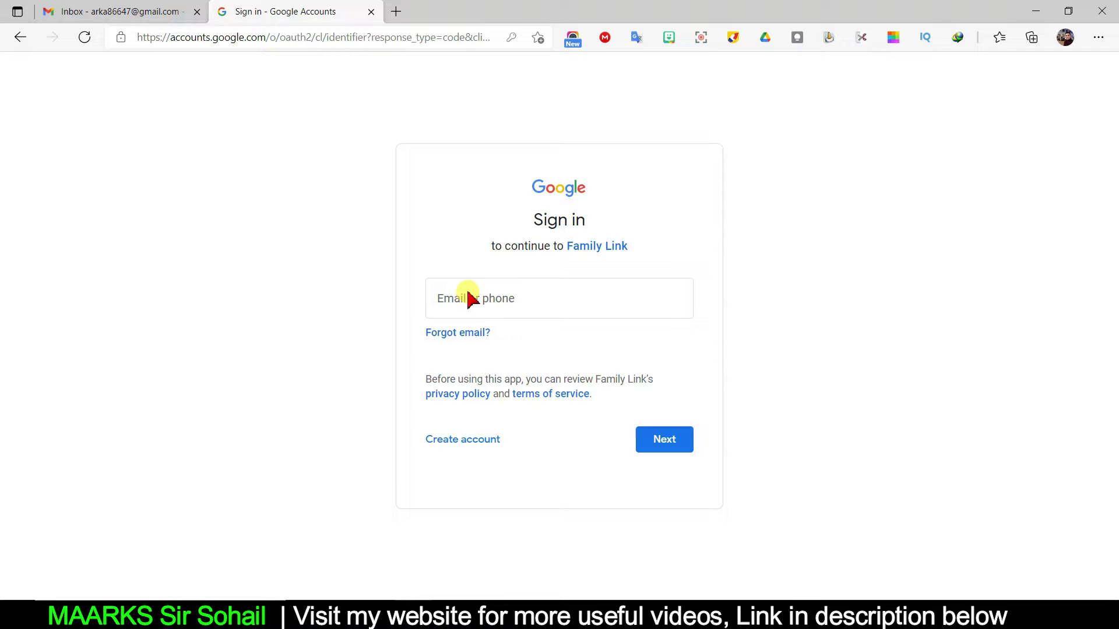
click(576, 303)
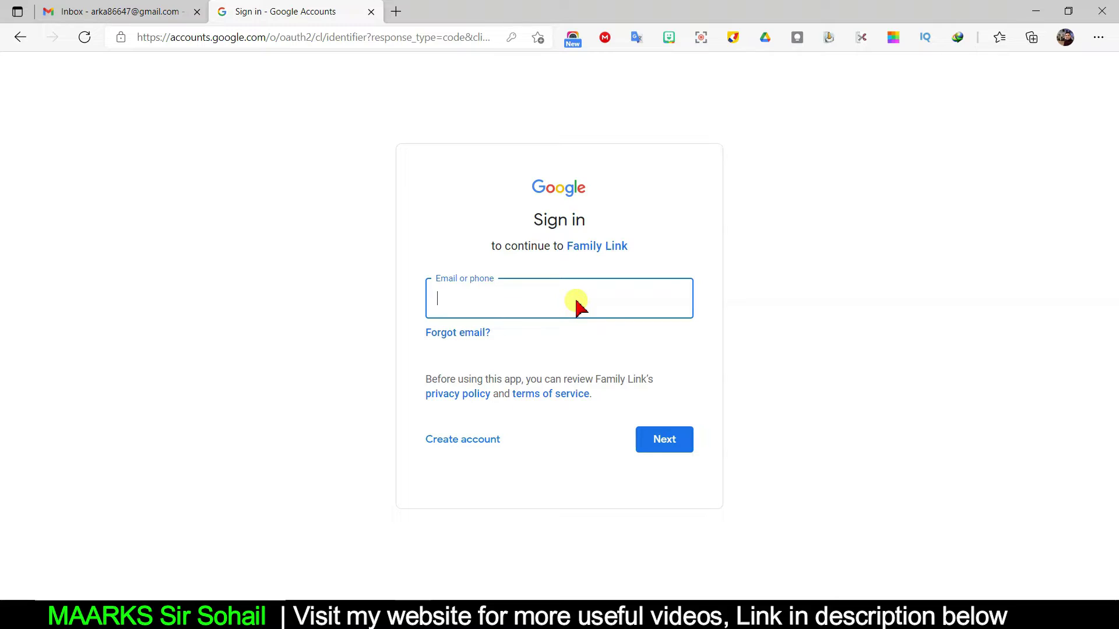
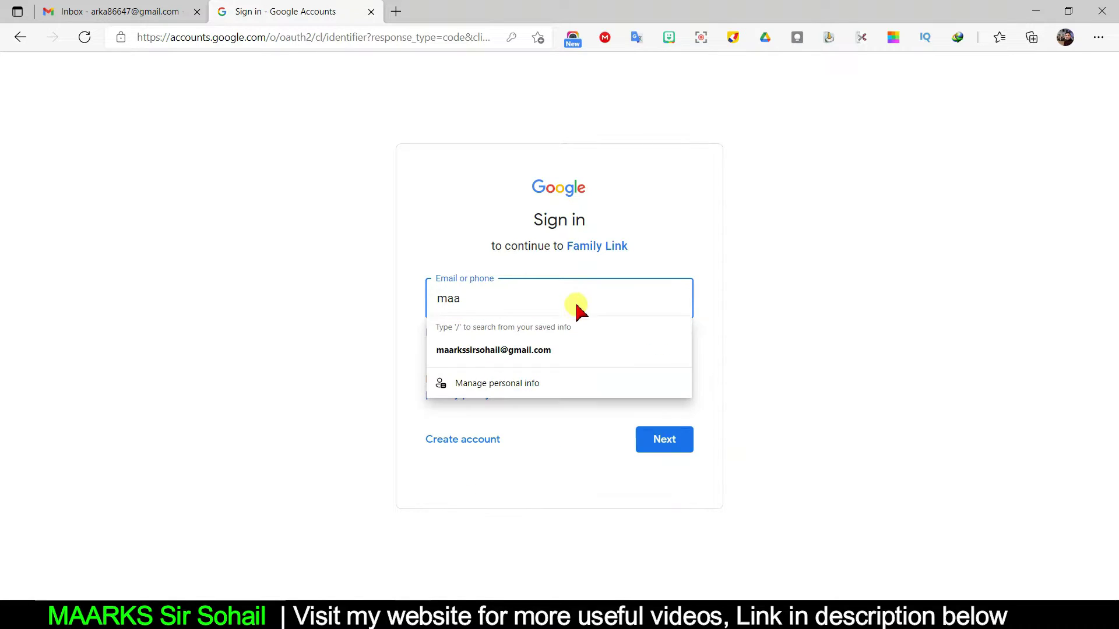
click(547, 351)
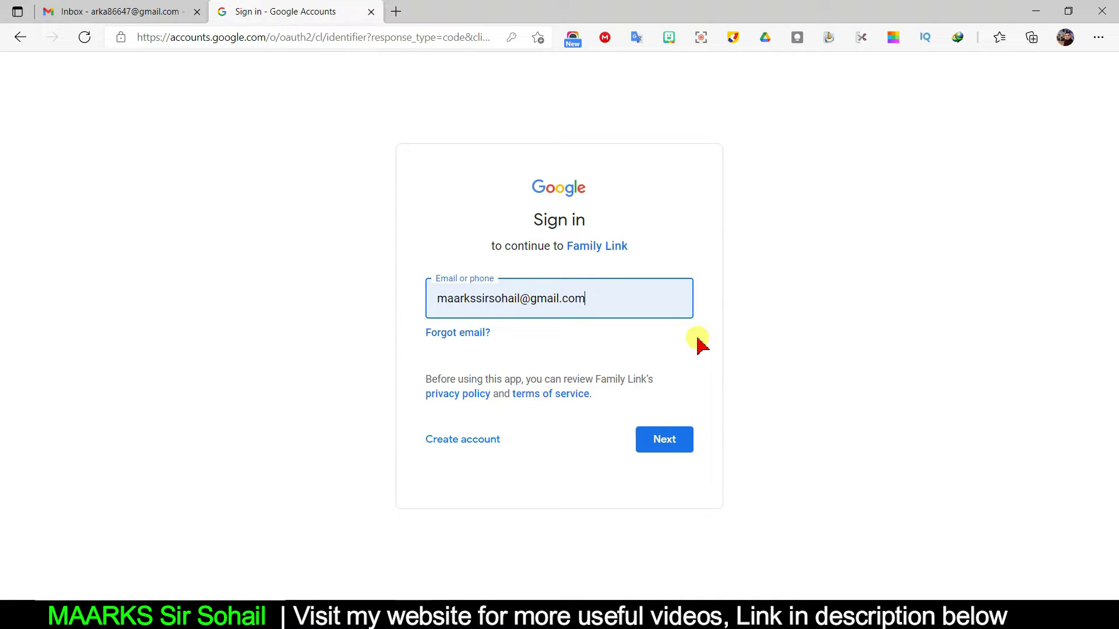
click(647, 442)
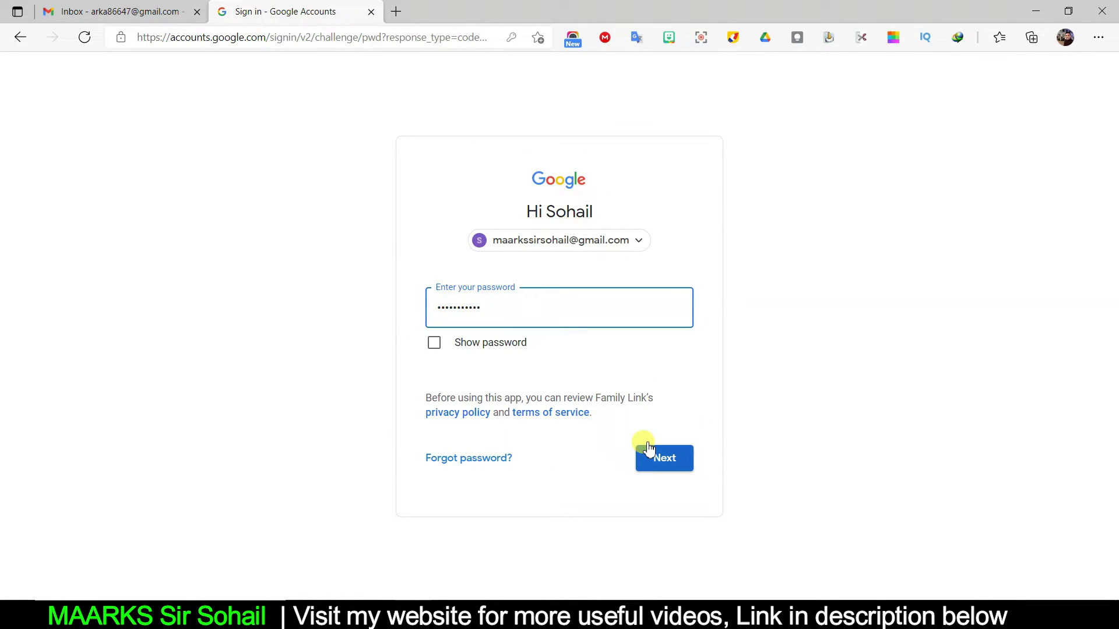
key(BackSpace)
key(BackSpace)
key(BackSpace)
key(BackSpace)
key(BackSpace)
key(BackSpace)
key(BackSpace)
key(BackSpace)
key(BackSpace)
key(BackSpace)
text(•••••••••••••)
click(648, 448)
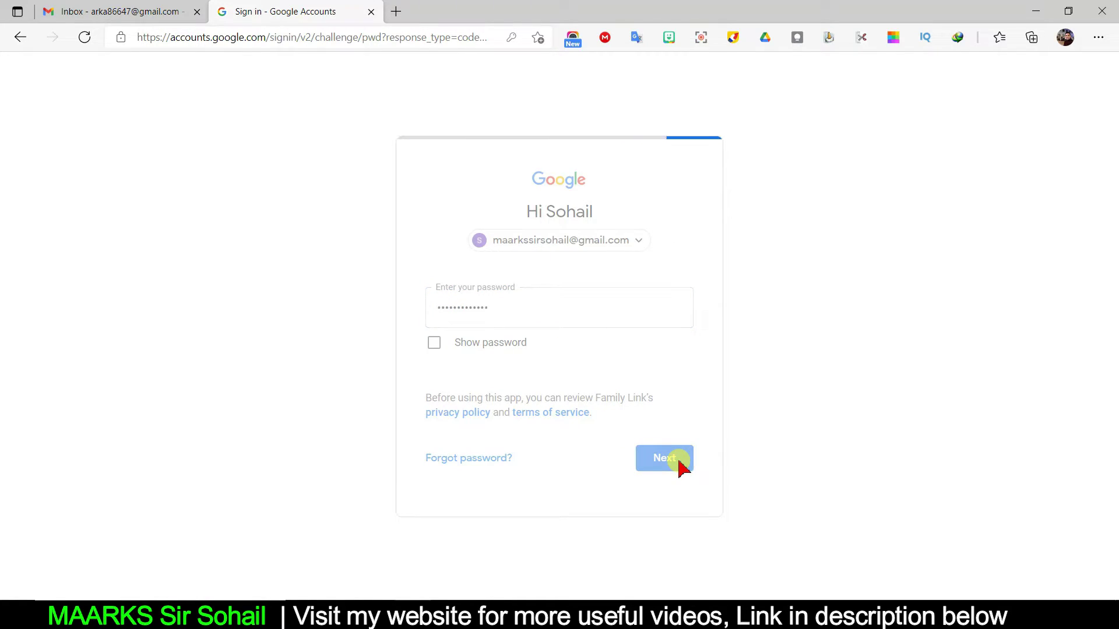
Scroll through the About supervision page and continue to the review-changes page.
scroll(679, 464, down, 2)
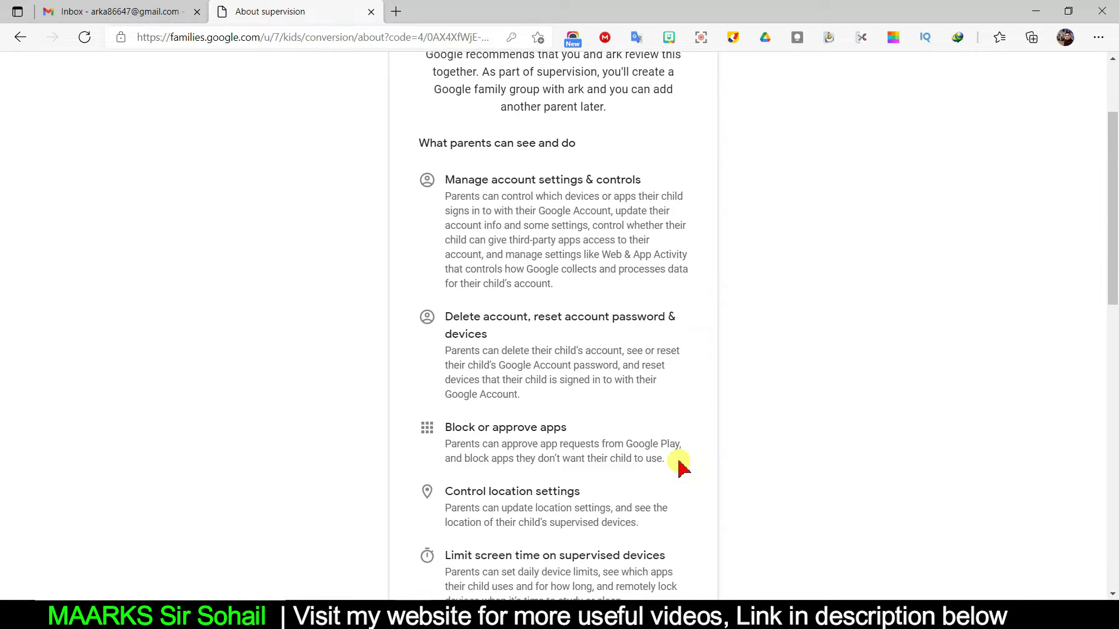
scroll(647, 351, down, 3)
scroll(647, 347, down, 10)
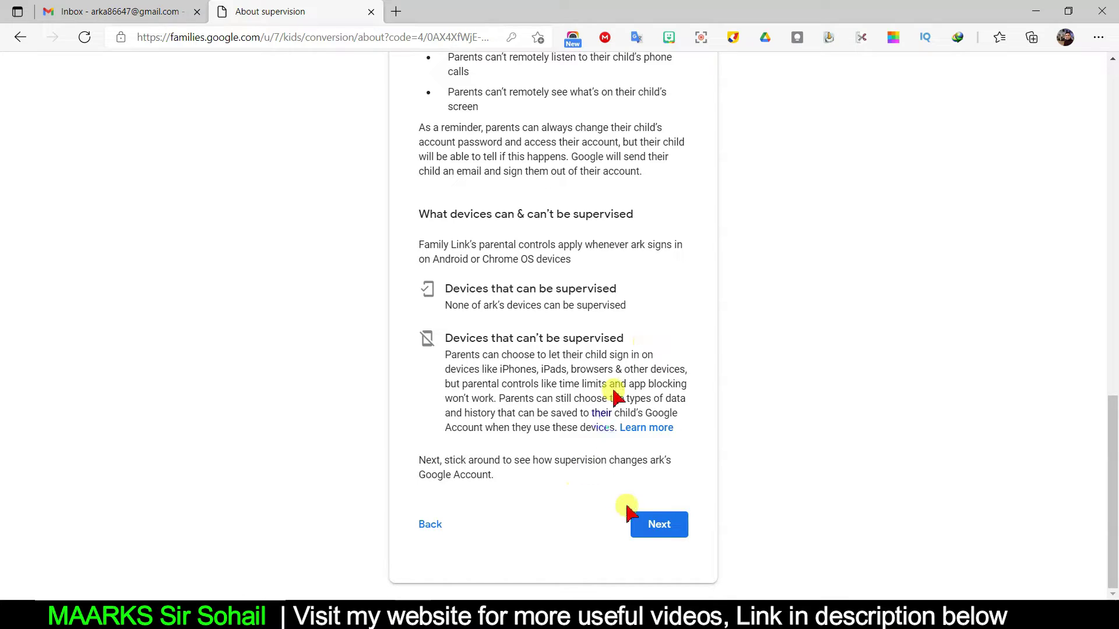
click(657, 534)
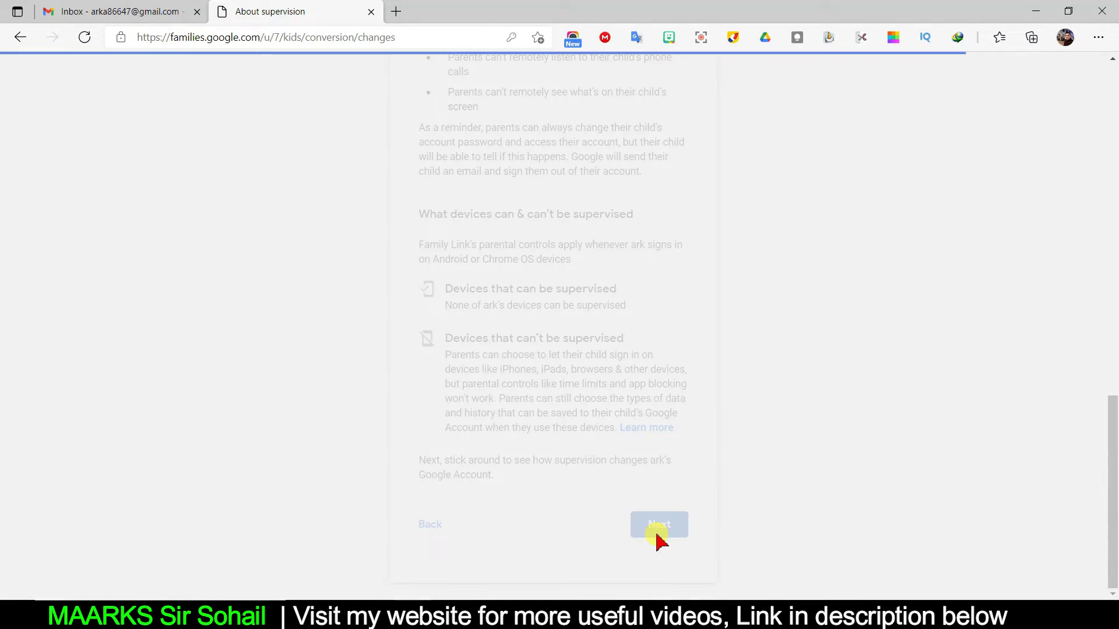
scroll(717, 382, down, 15)
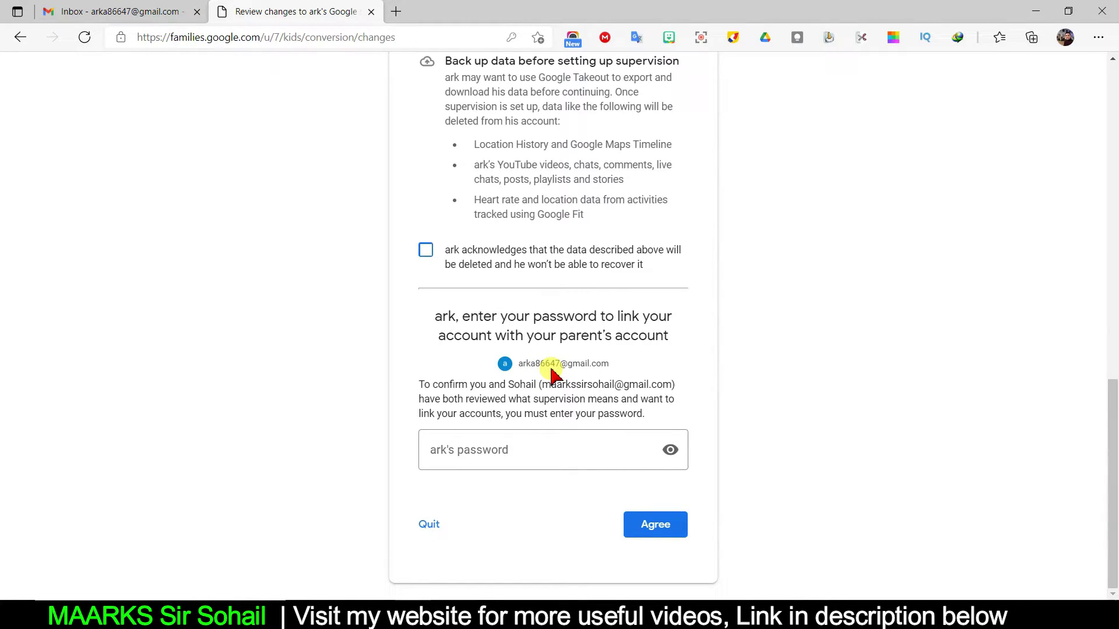
Paste the child's password, tick the data-deletion acknowledgement, and agree to link the accounts.
click(505, 460)
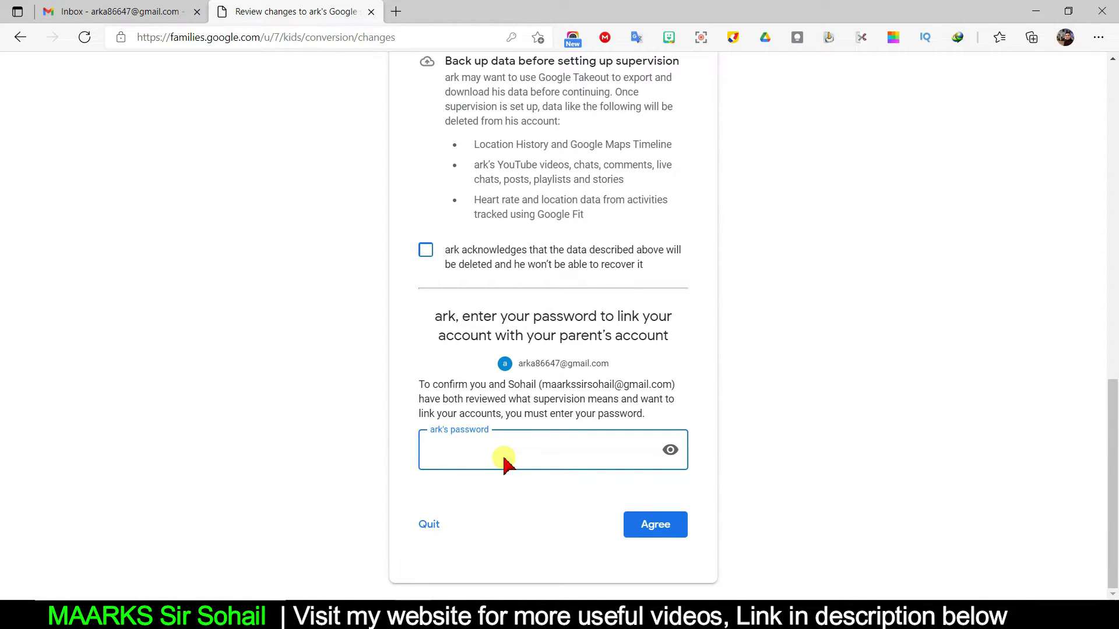
key(ctrl+v)
click(658, 528)
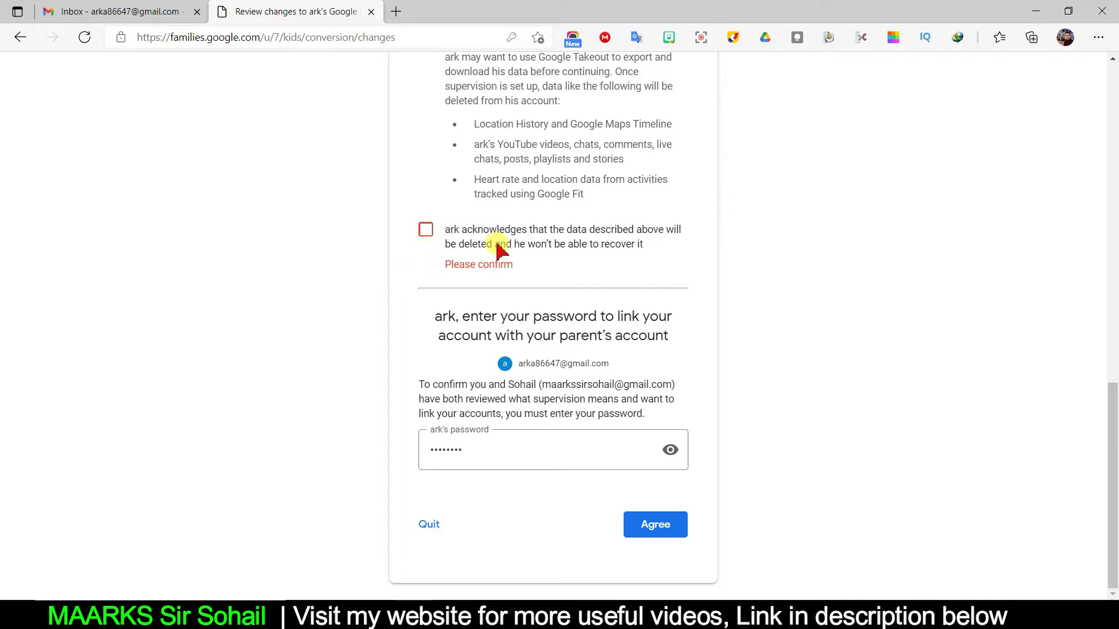
click(426, 231)
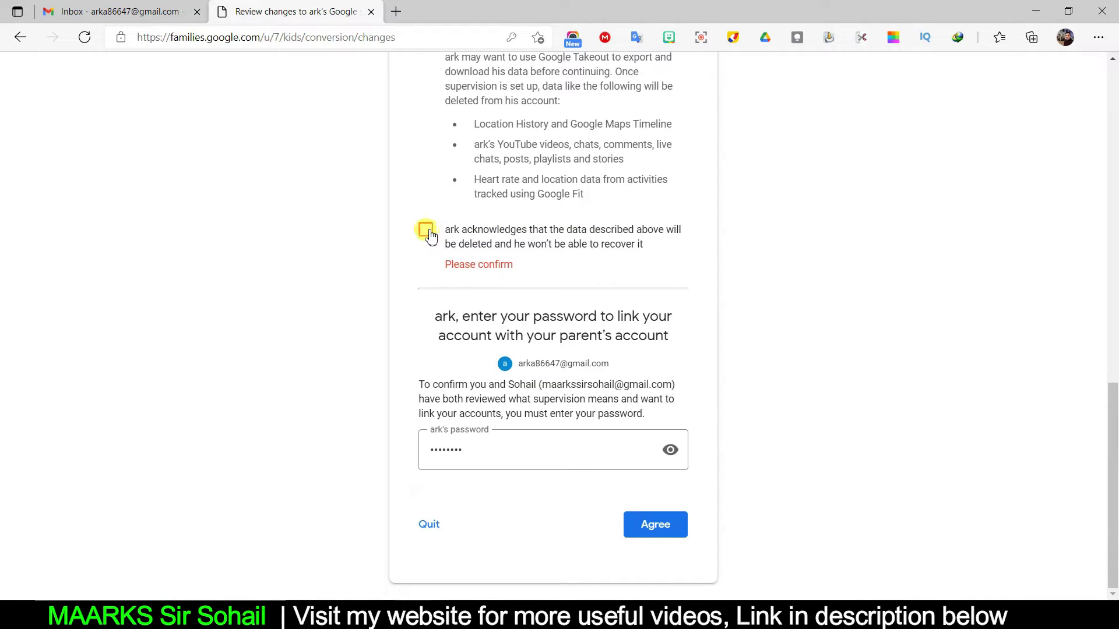
click(646, 523)
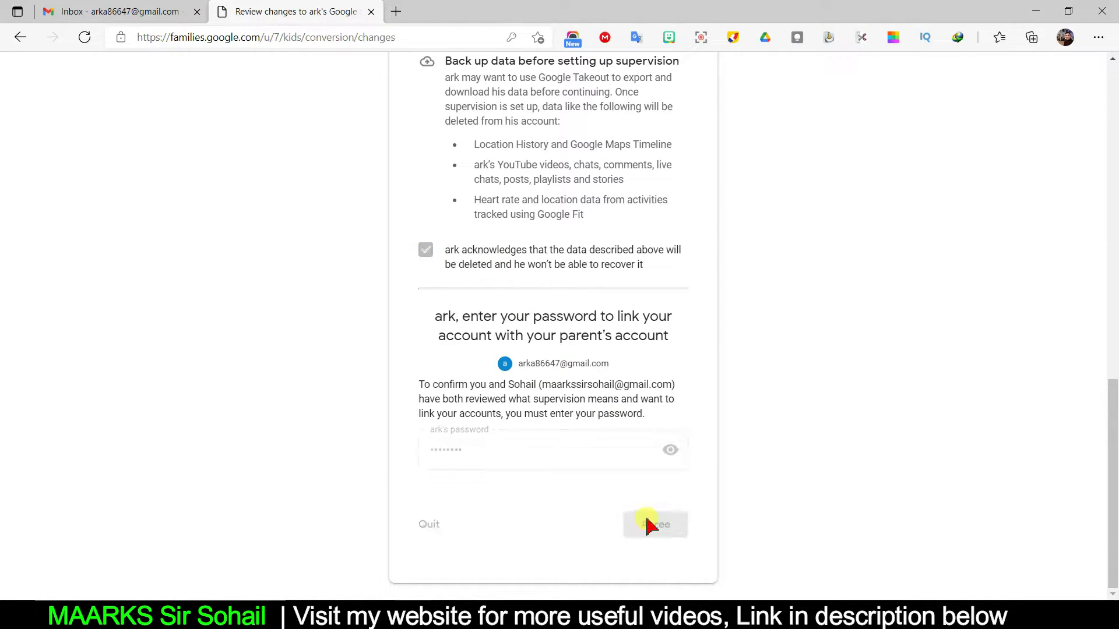
scroll(662, 419, down, 10)
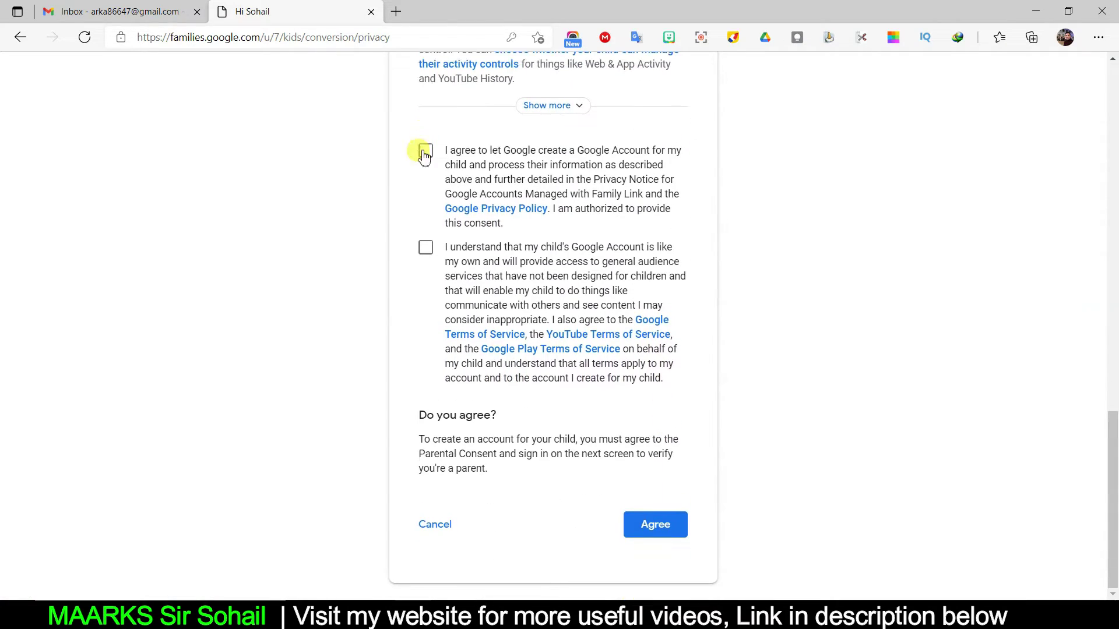
Tick both parental consent statements, agree, and confirm with the parent's password to link the accounts.
click(425, 151)
click(425, 247)
click(655, 523)
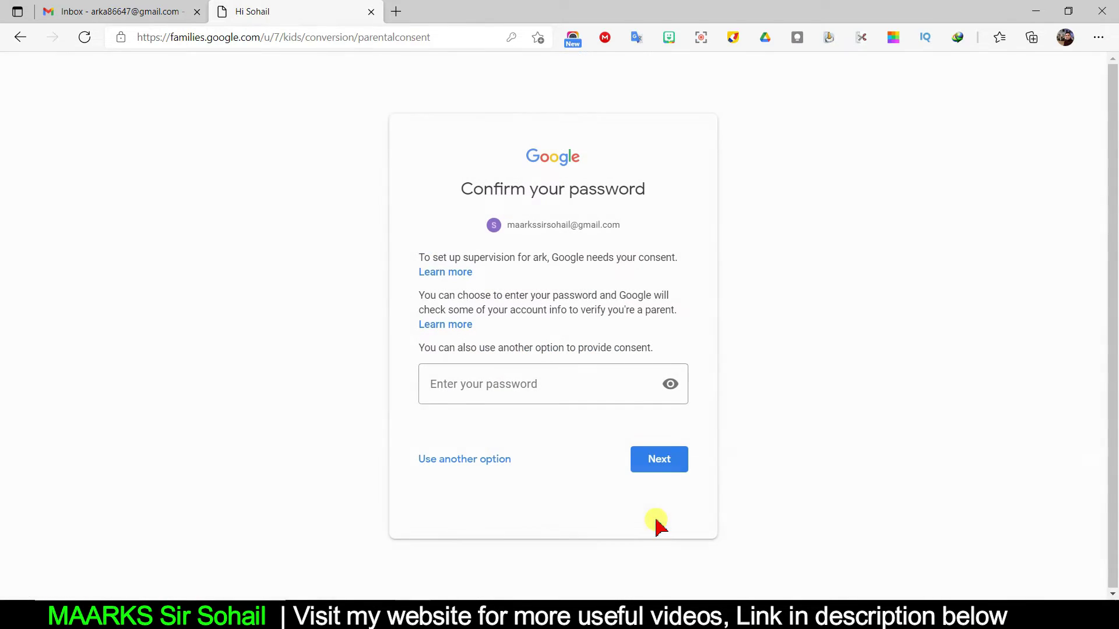
click(504, 397)
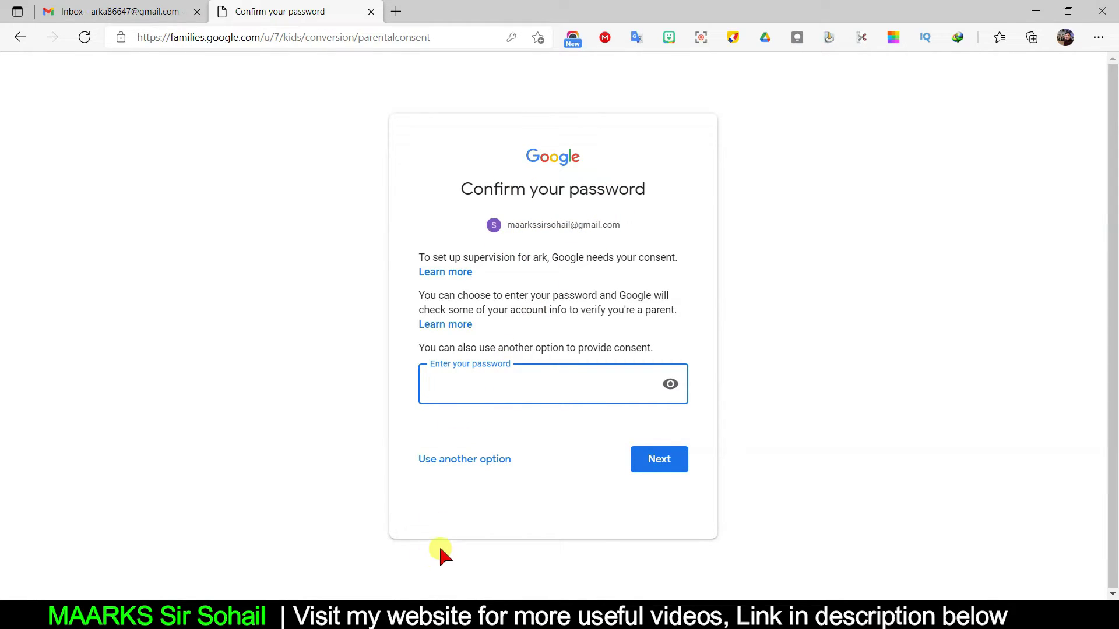
key(Return)
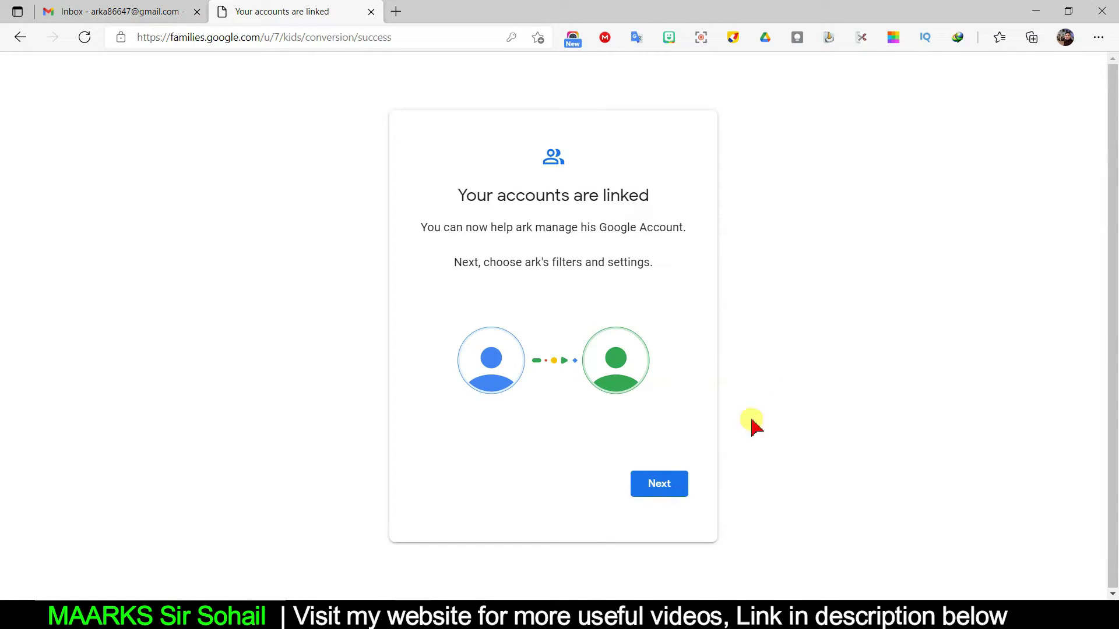
Keep ark's default filters and settings, skip the Family Link app, and start the privacy settings review.
click(662, 485)
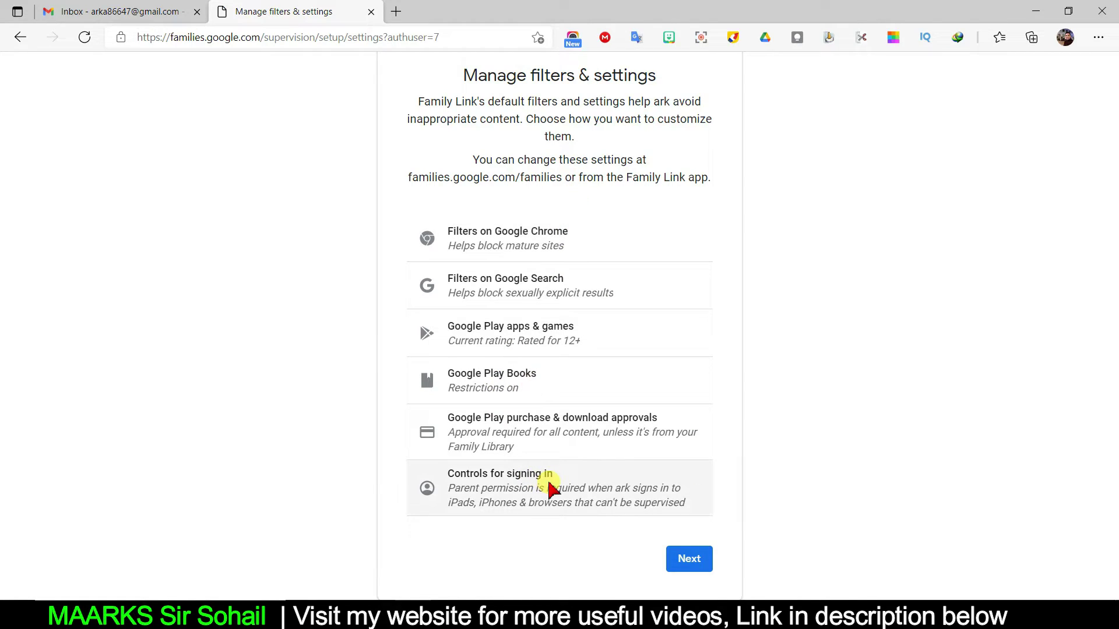
click(693, 560)
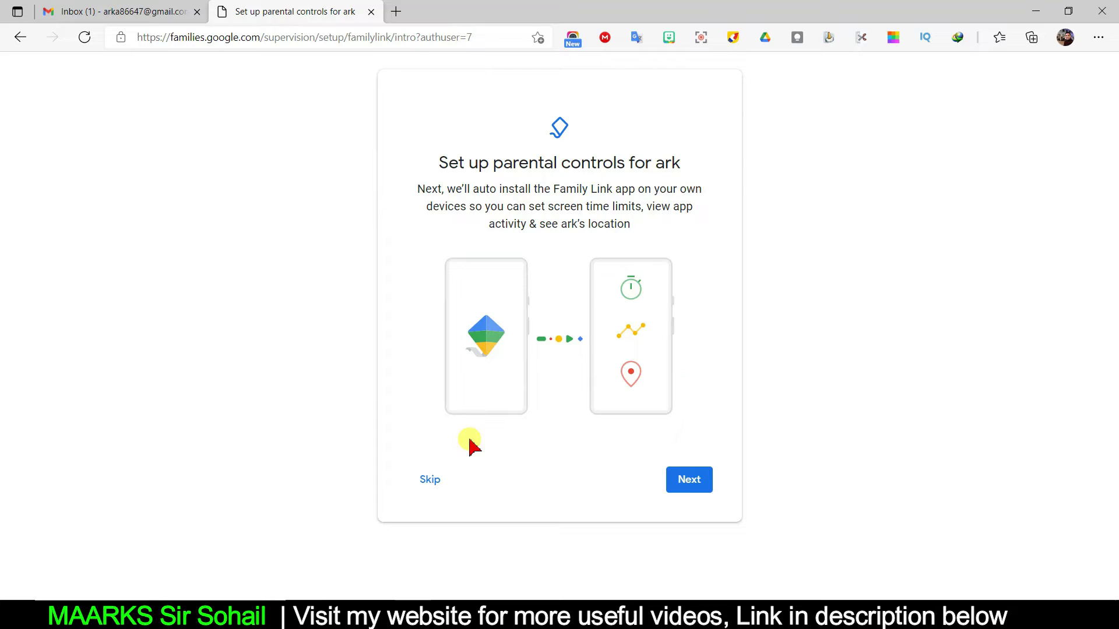
click(432, 478)
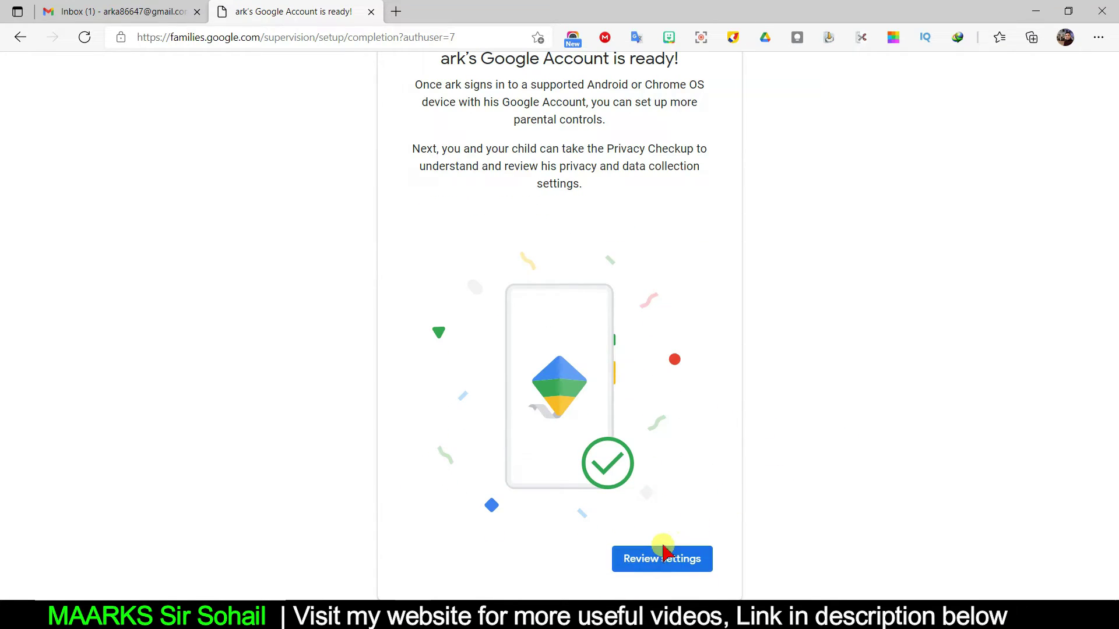
click(651, 564)
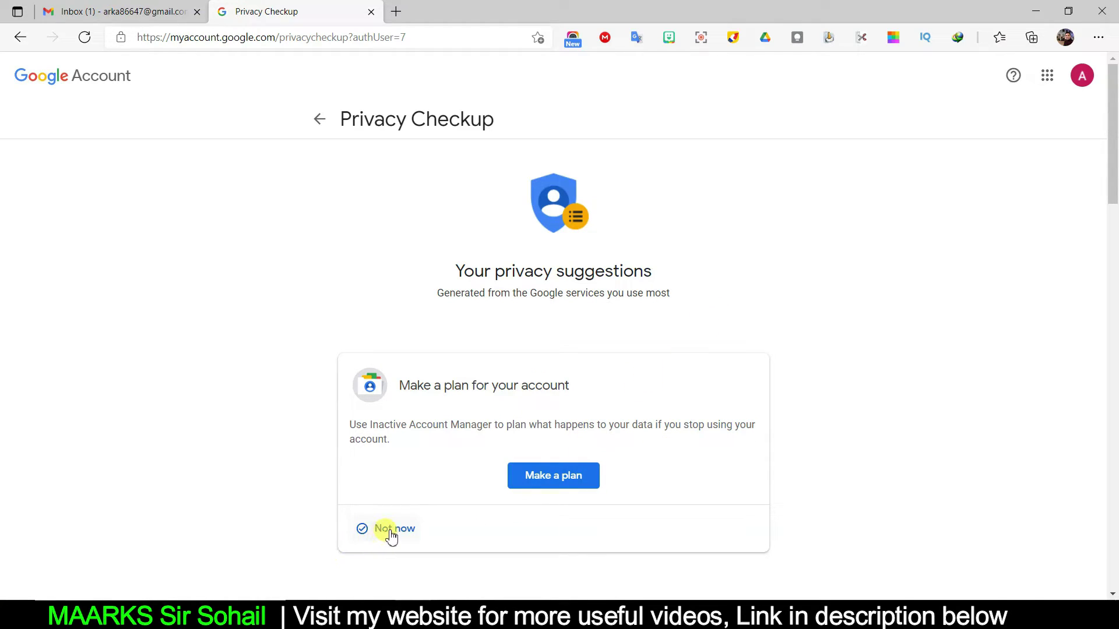
Dismiss the account plan suggestion, continue to the Google Account, and load the child's Gmail inbox.
click(389, 534)
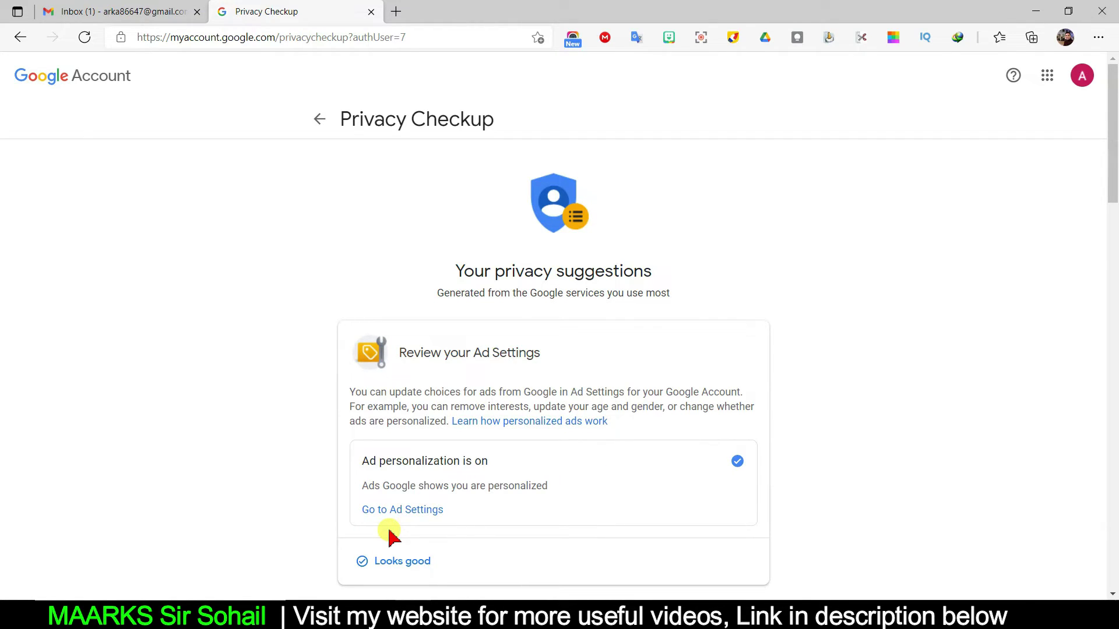
scroll(544, 530, down, 20)
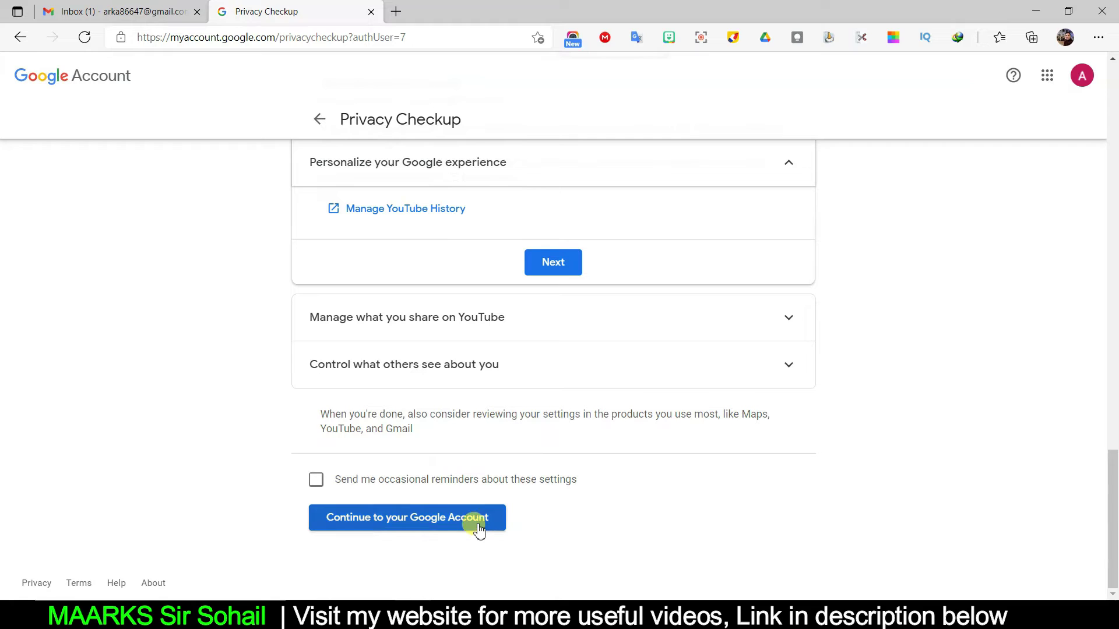
click(478, 525)
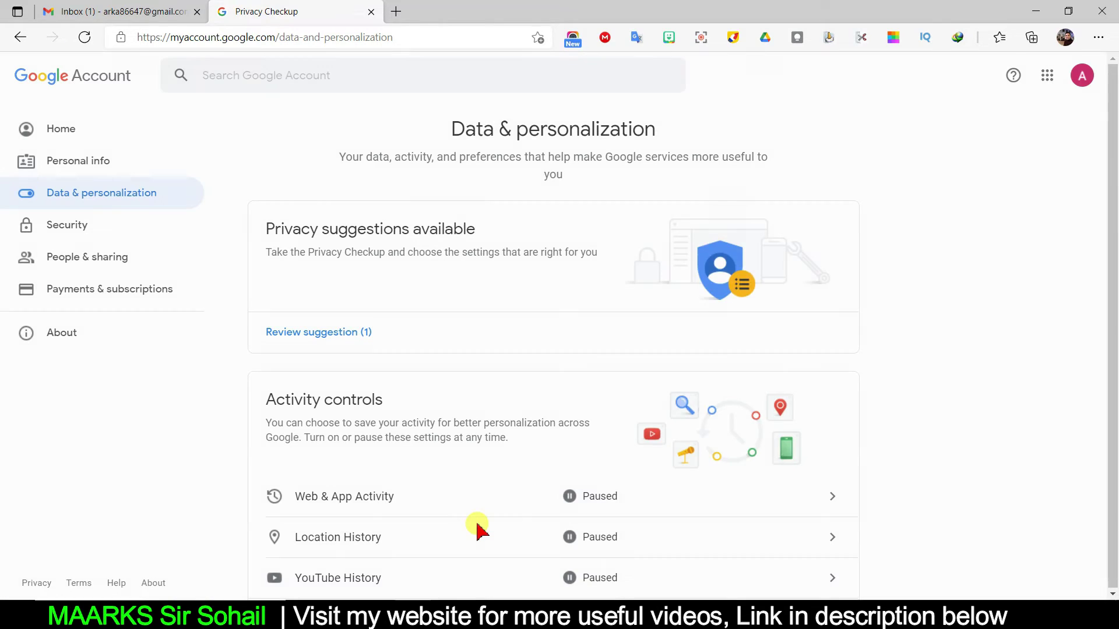
click(206, 40)
click(462, 130)
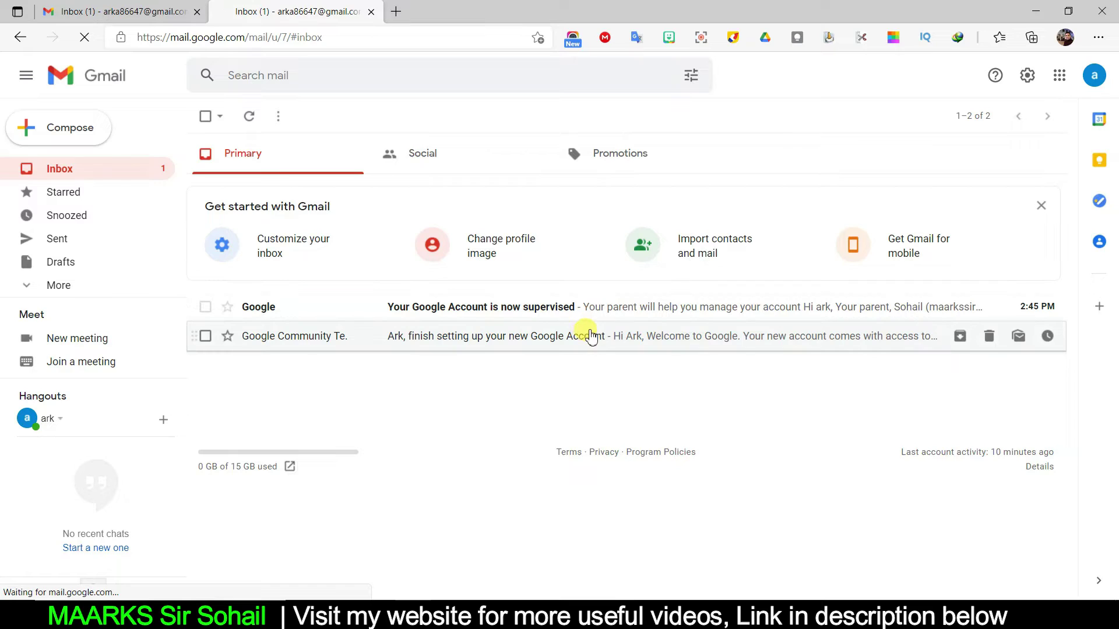
Read through the 'Your Google Account is now supervised' email, then return to the inbox list.
click(518, 317)
scroll(664, 466, down, 8)
scroll(676, 486, down, 5)
scroll(674, 487, up, 15)
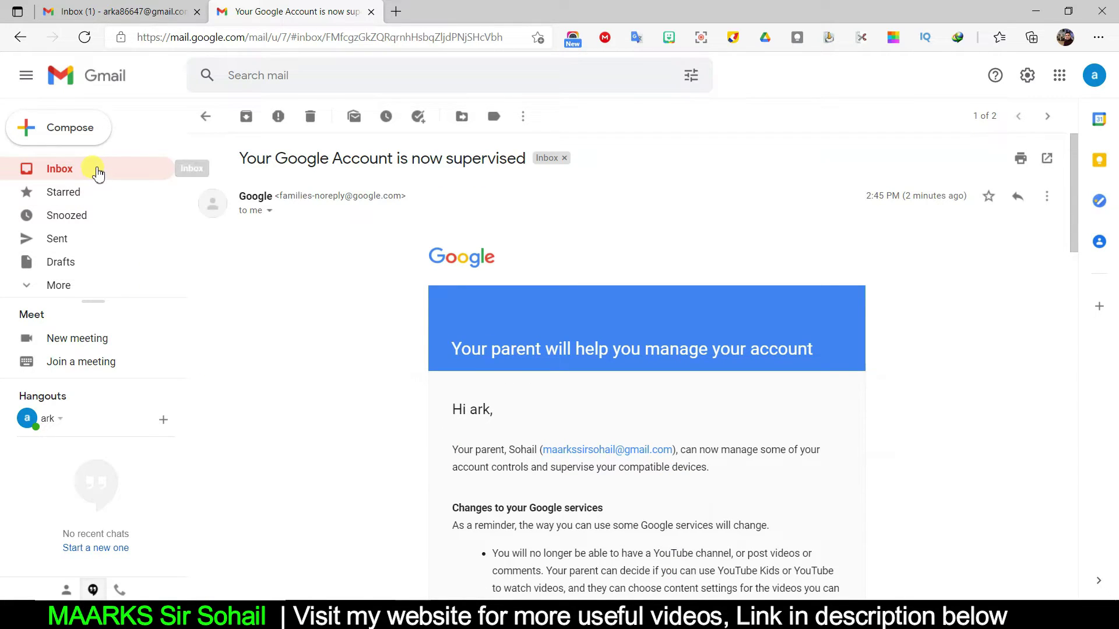
click(95, 170)
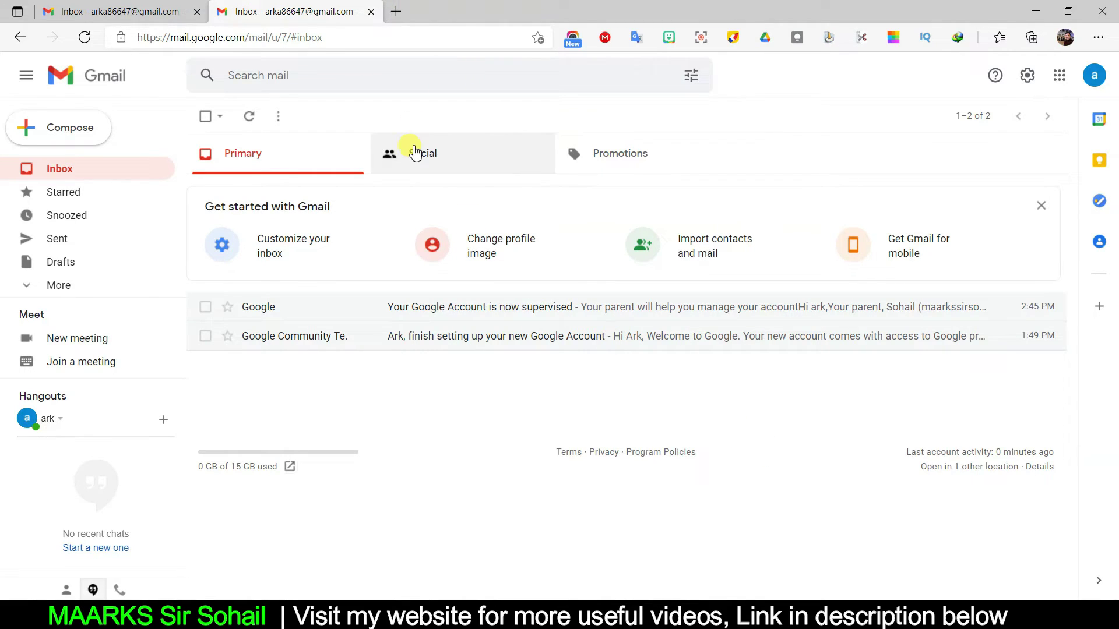
Load the parent's Gmail in a new tab via 'mail' and review the 'You're now supervising' email.
click(396, 13)
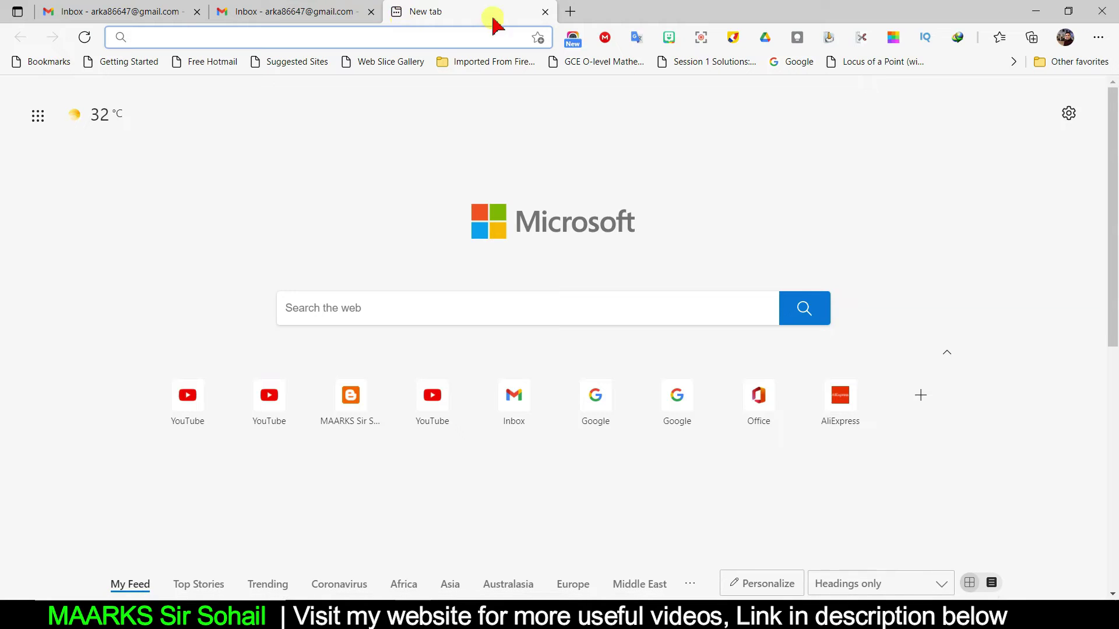
text(mail.google.com/mail/u/7/#inbox)
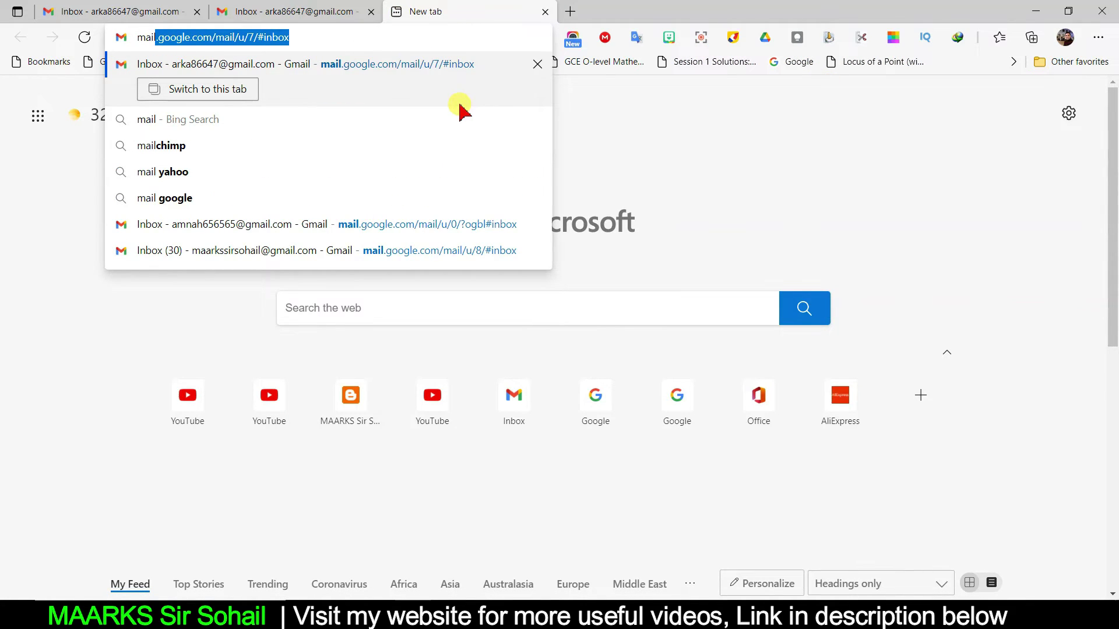
key(Return)
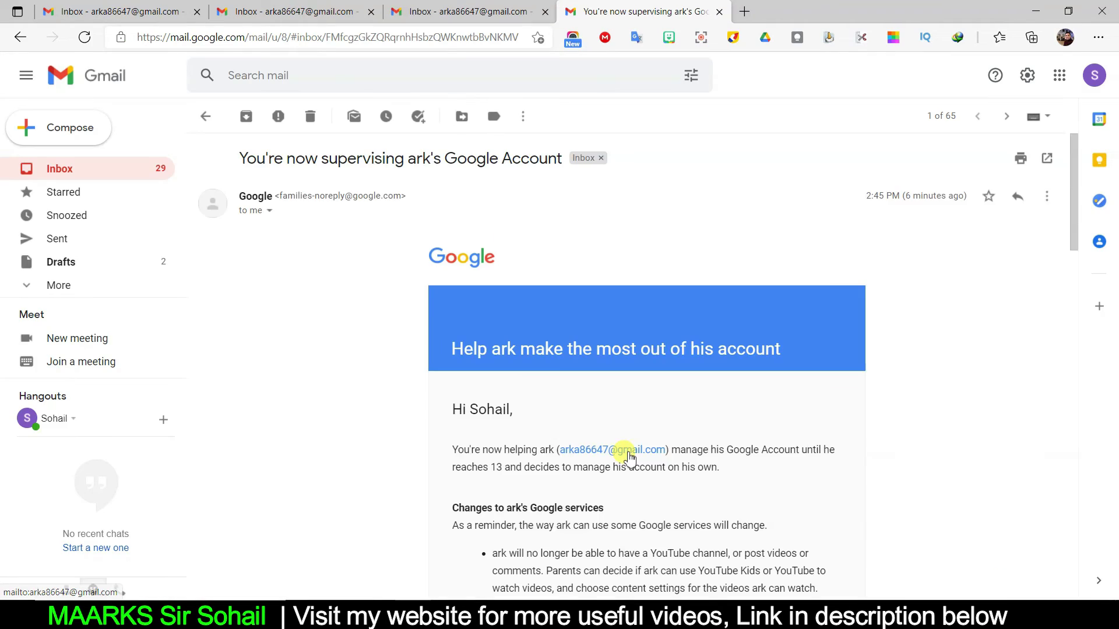
scroll(626, 431, down, 5)
scroll(628, 431, down, 5)
scroll(628, 431, up, 10)
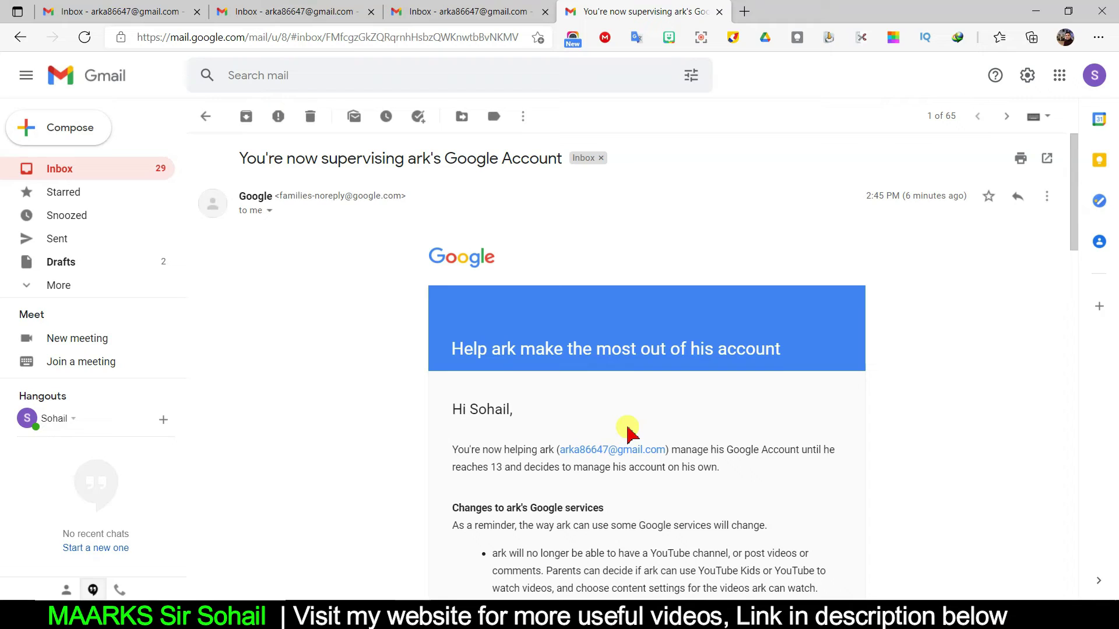
scroll(629, 432, down, 3)
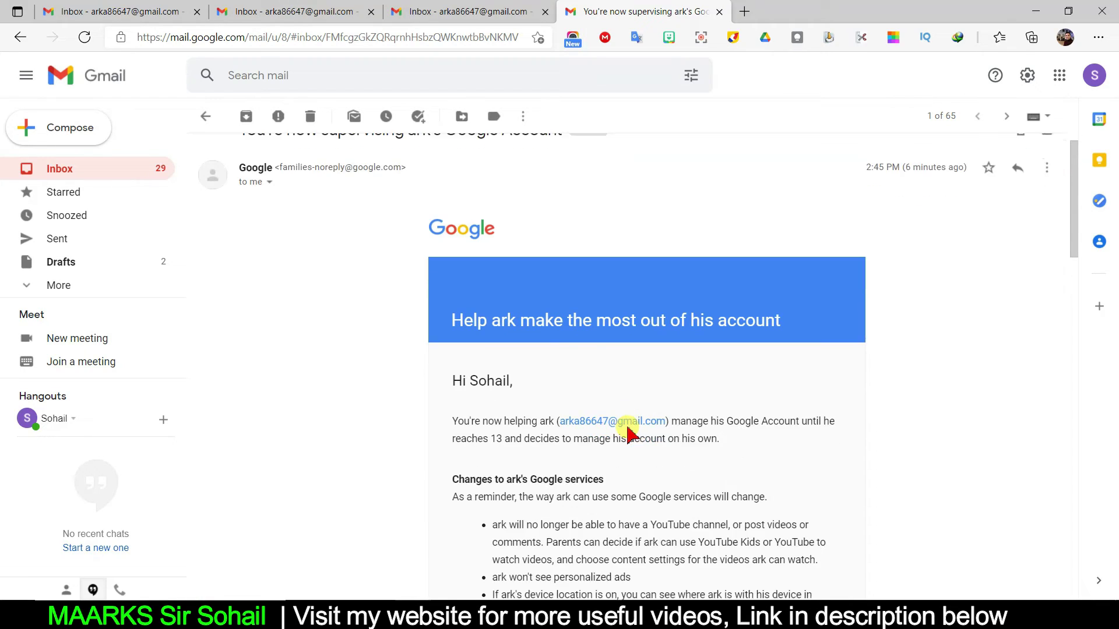
scroll(629, 433, up, 3)
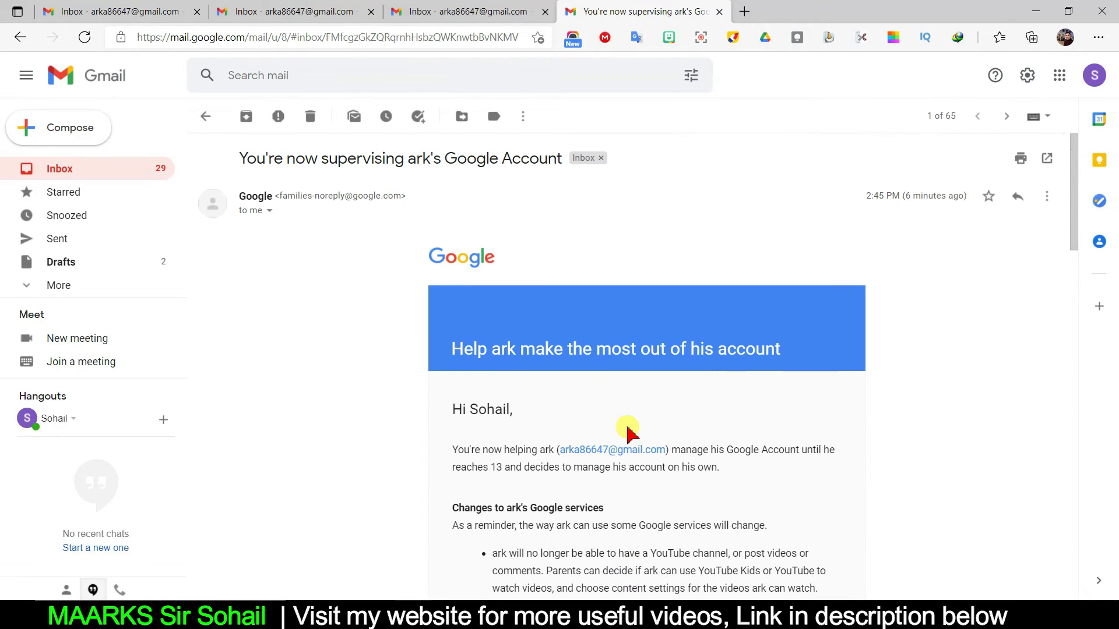